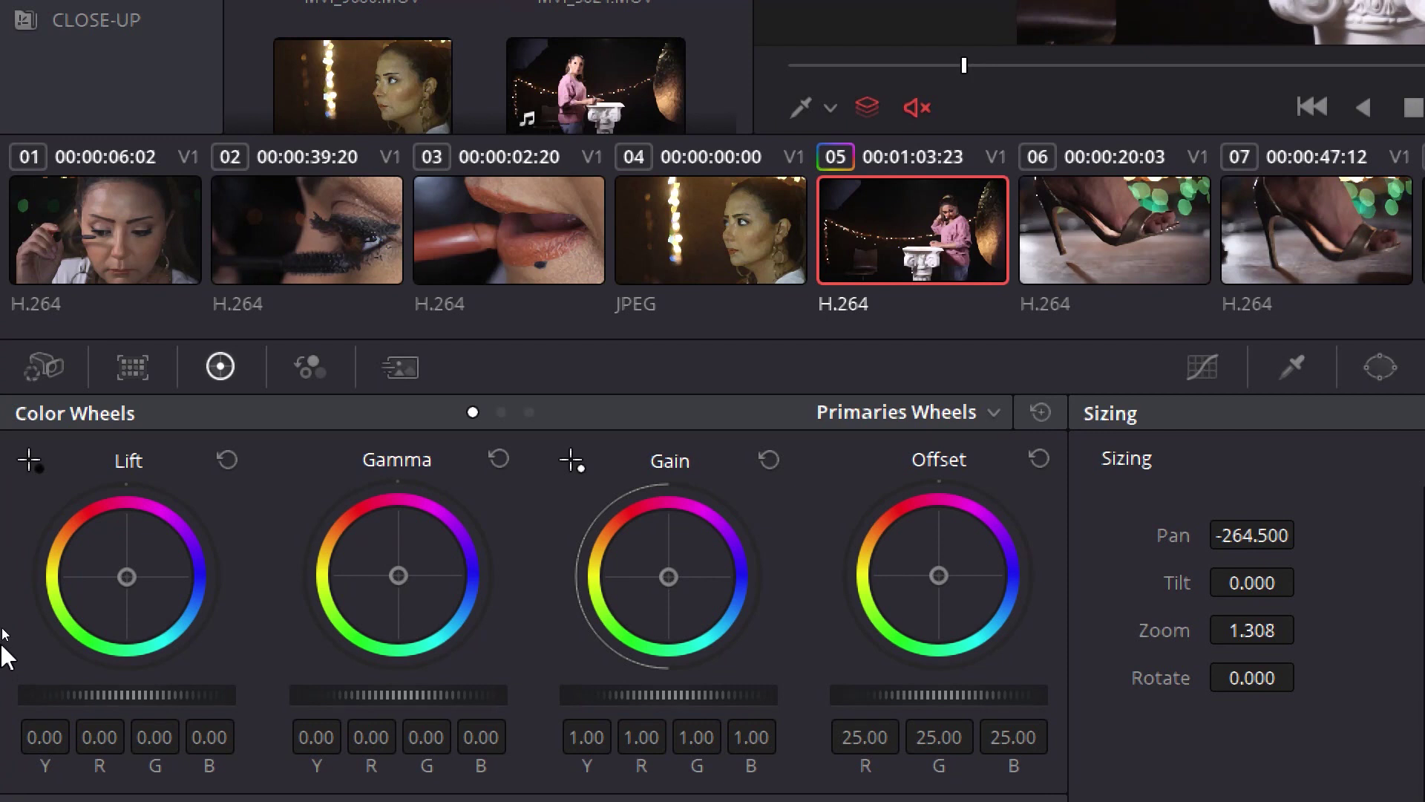
# Lower Gain, then push the Gain wheel toward orange to R 1.30, G 0.94, B 0.69.
pyautogui.click(965, 418)
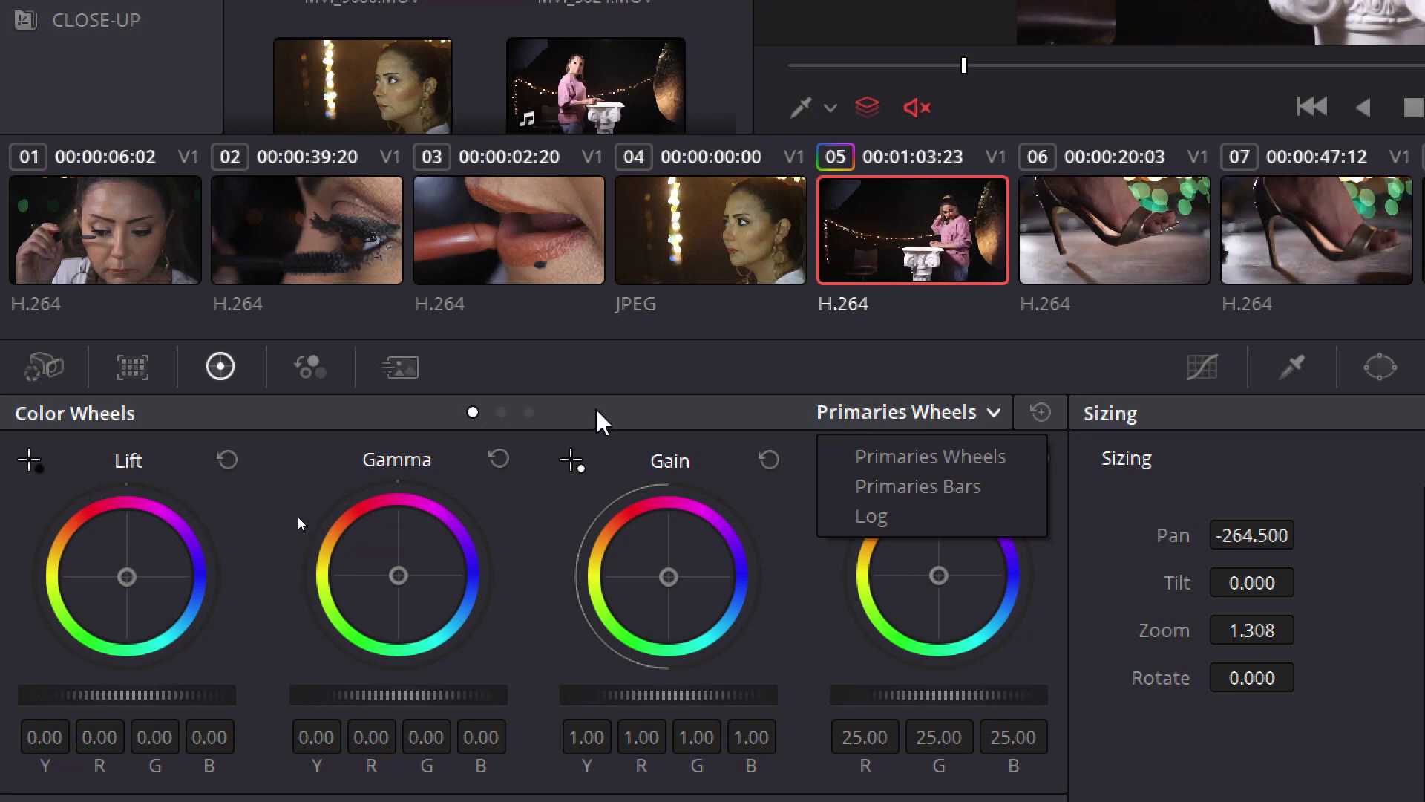
pyautogui.click(627, 381)
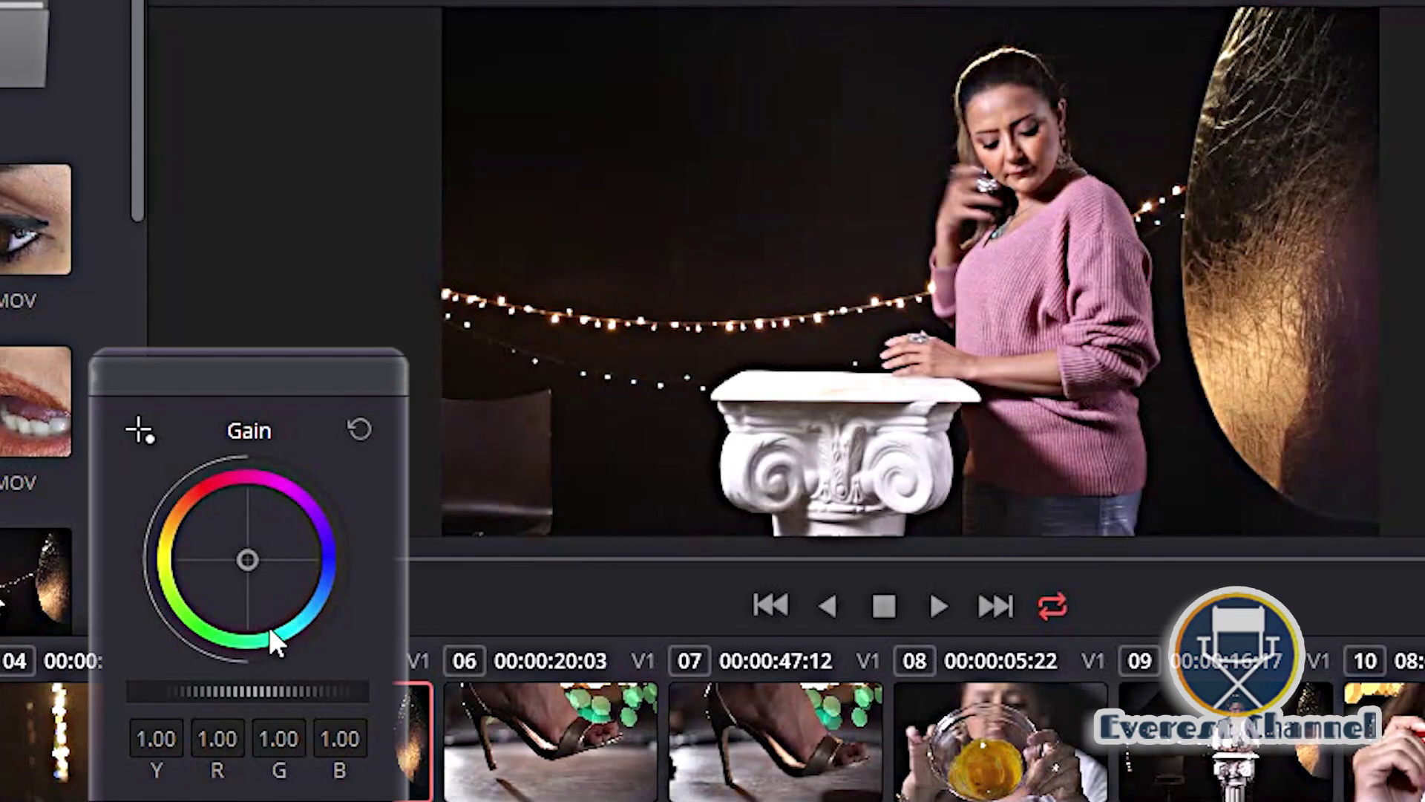
pyautogui.moveTo(207, 693); pyautogui.dragTo(141, 693)
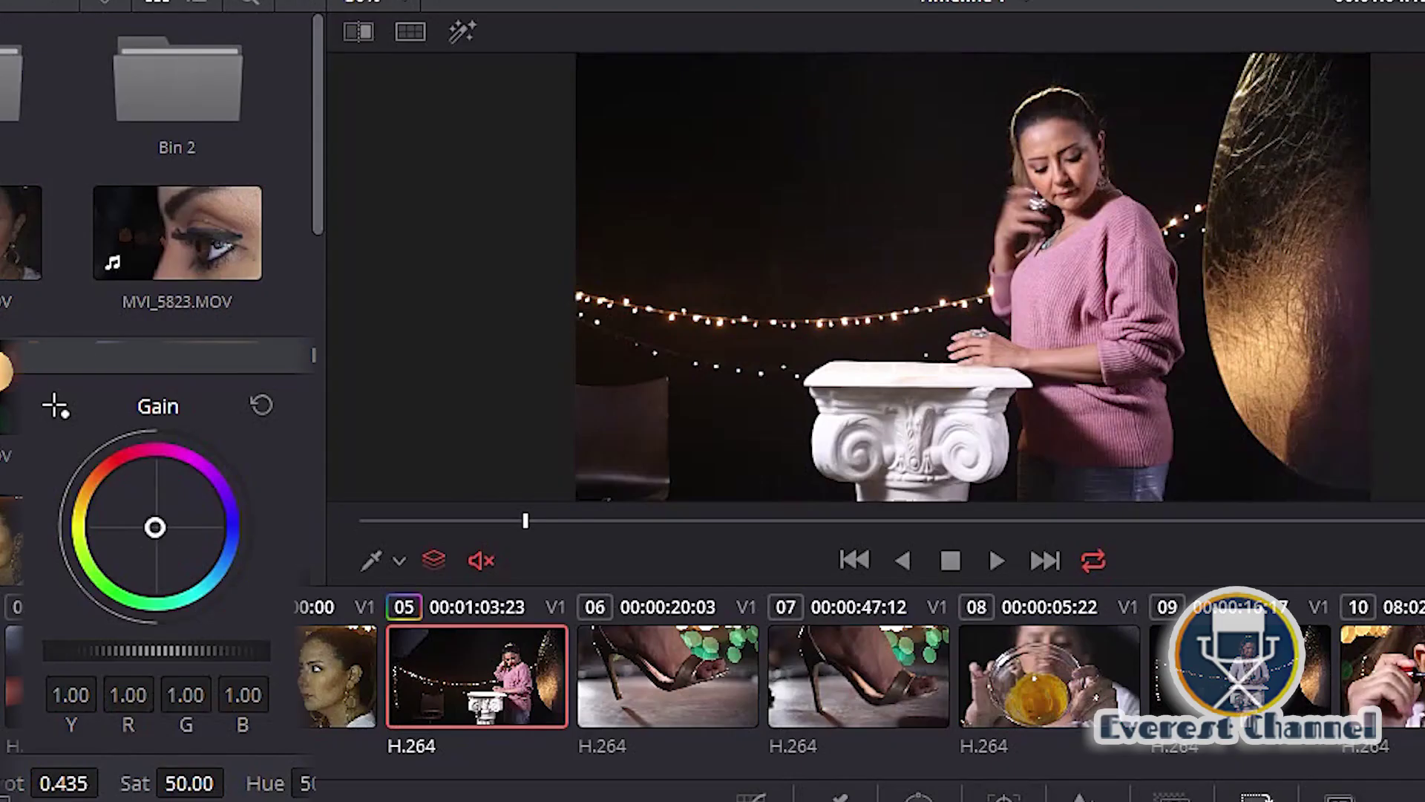
pyautogui.moveTo(334, 603); pyautogui.dragTo(327, 593)
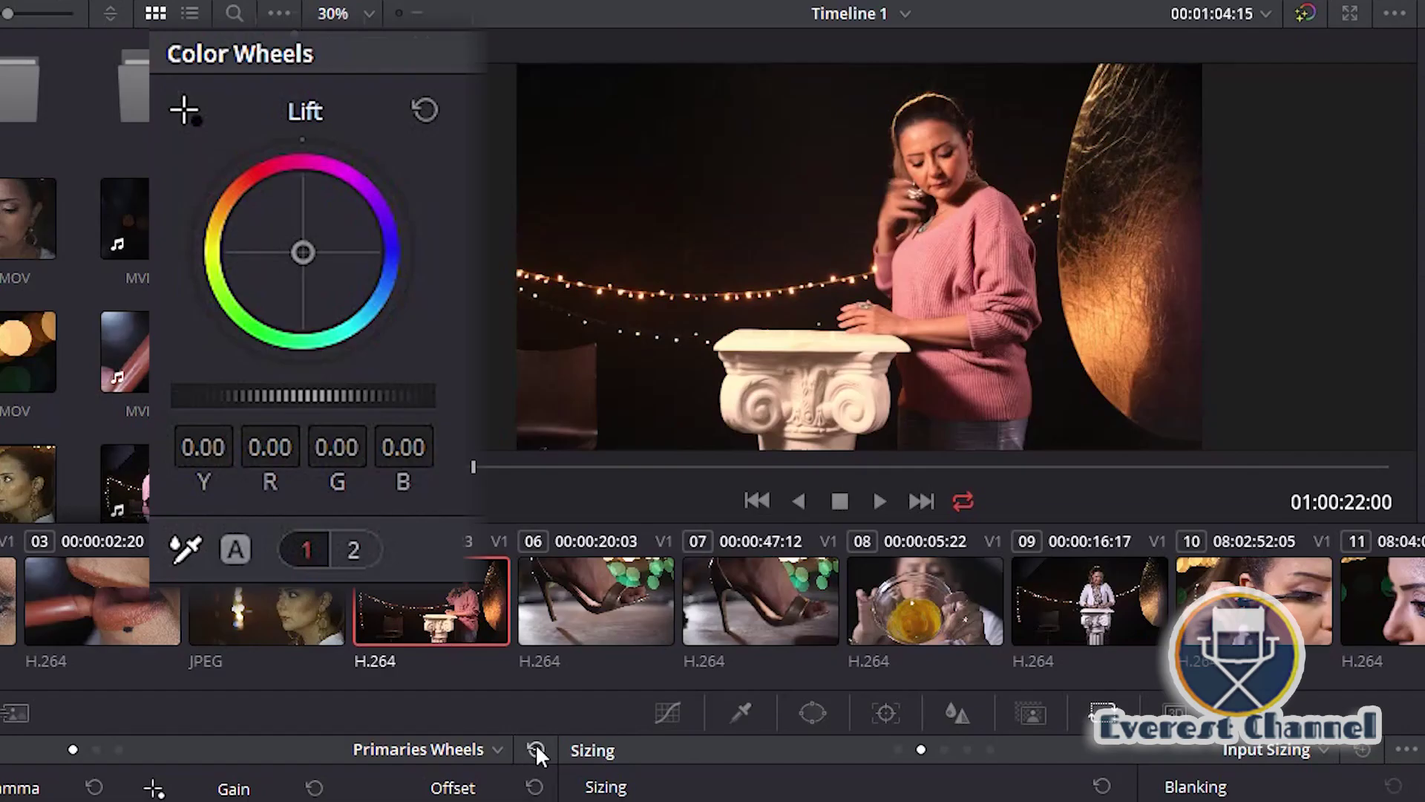
pyautogui.click(536, 747)
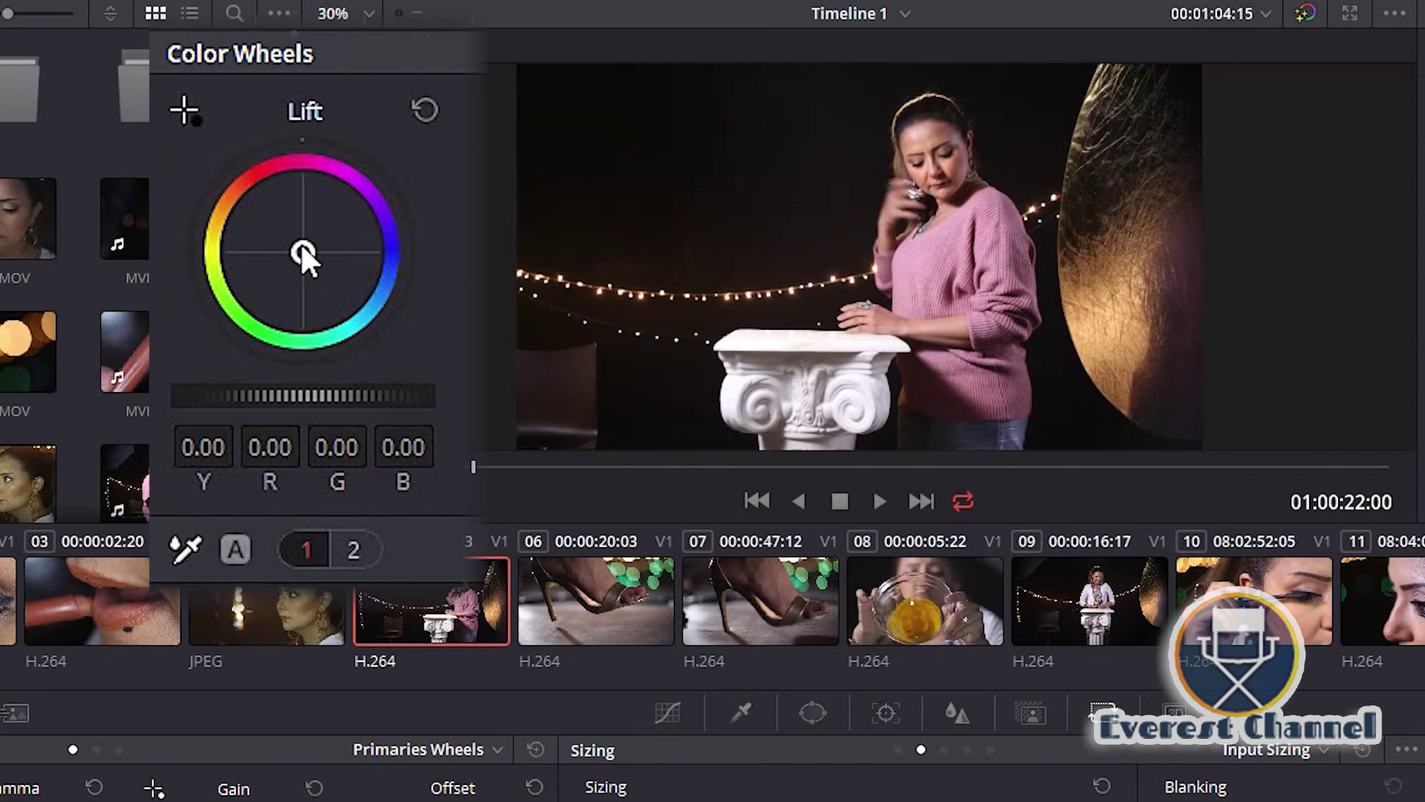
# Briefly tint the Lift wheel toward blue, then reset Lift to 0.00.
pyautogui.moveTo(302, 251); pyautogui.dragTo(322, 274)
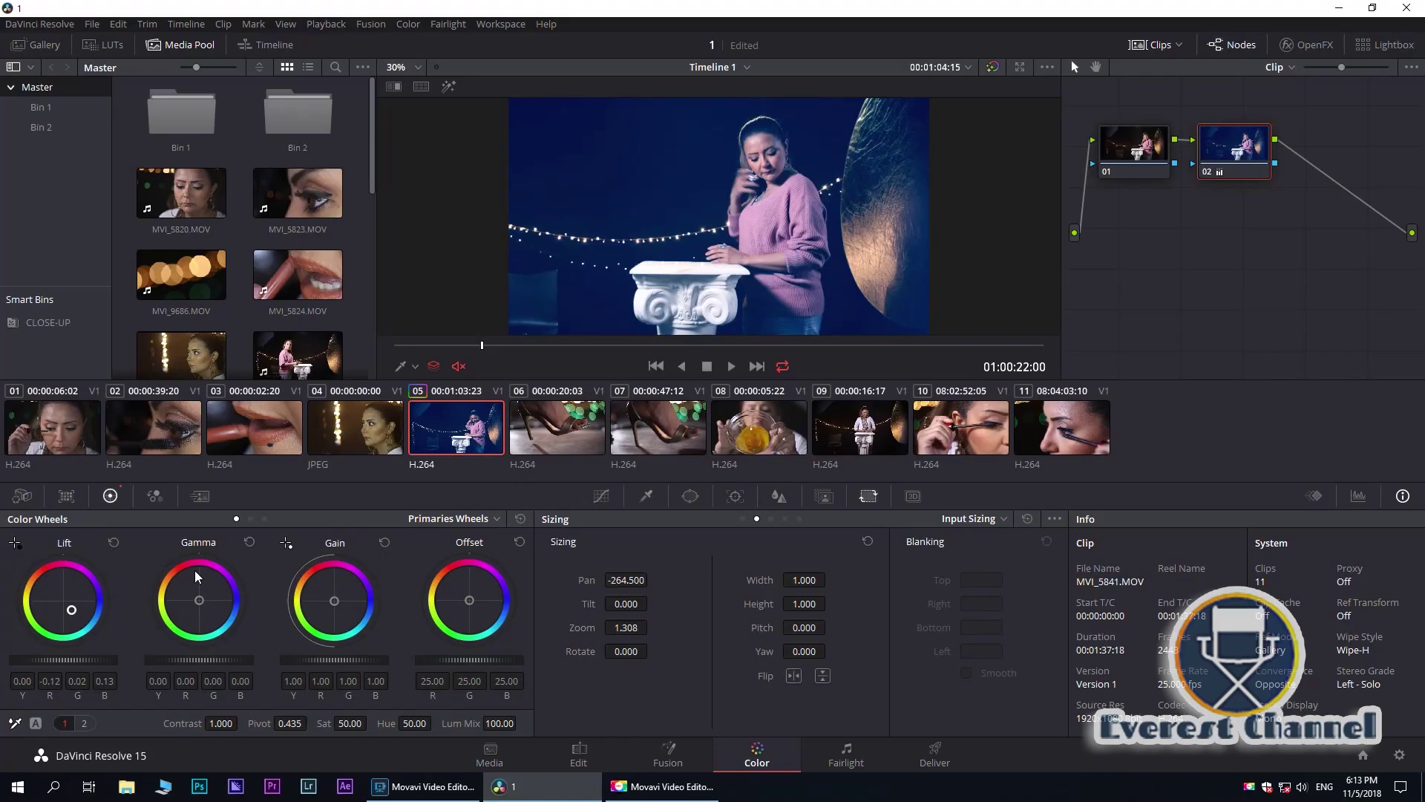
pyautogui.click(520, 520)
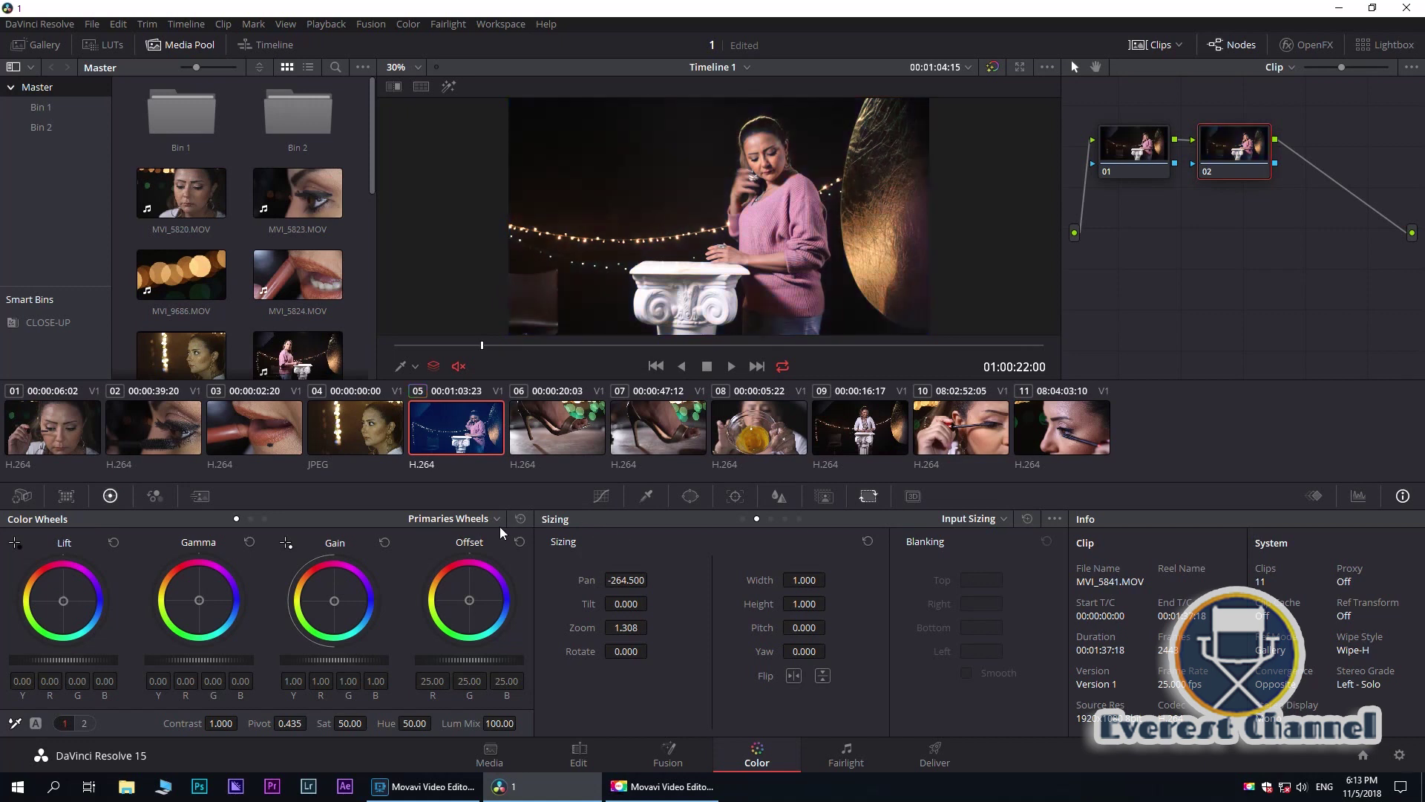
# Switch to Primaries Bars, test the red Gain bar down and up to 1.76, then reset.
pyautogui.click(490, 519)
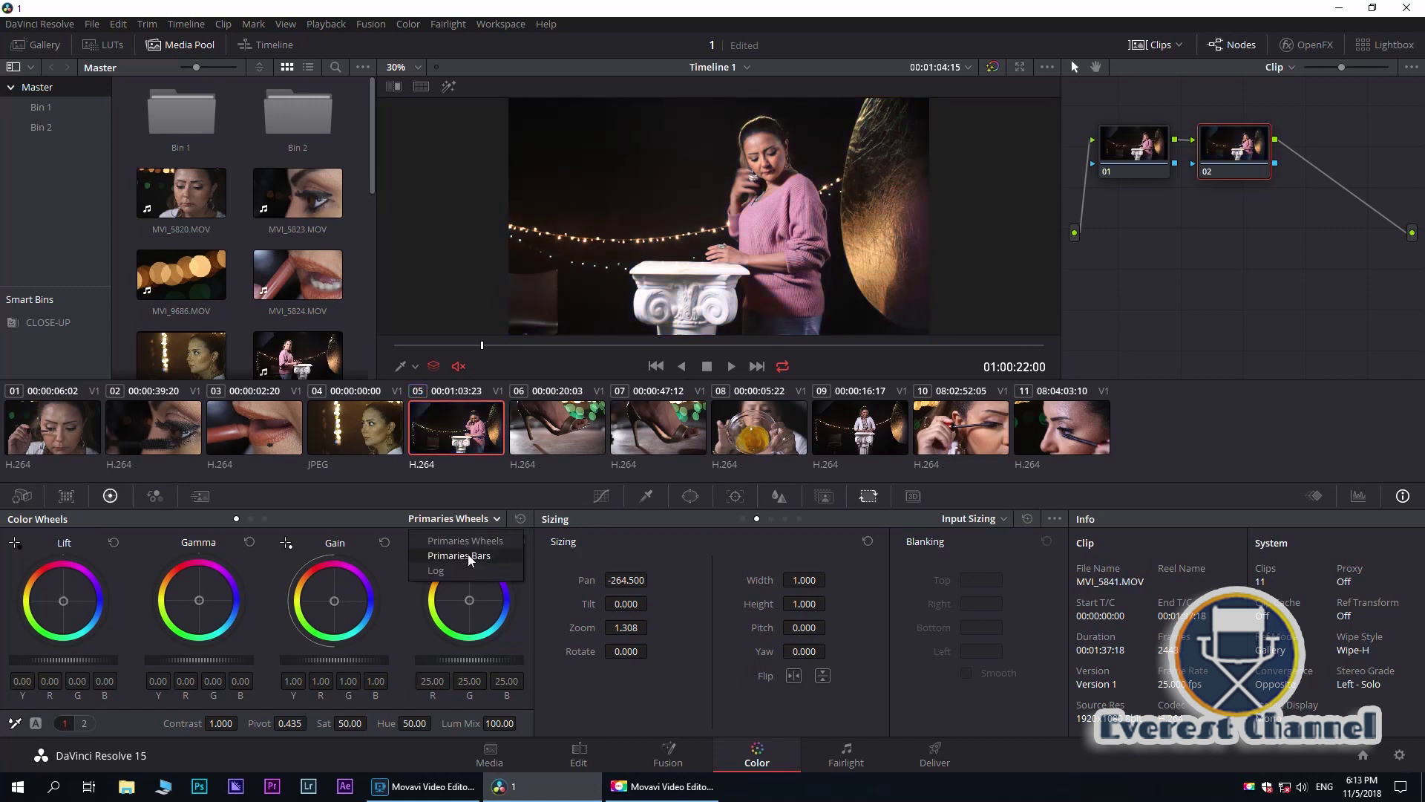
pyautogui.click(471, 556)
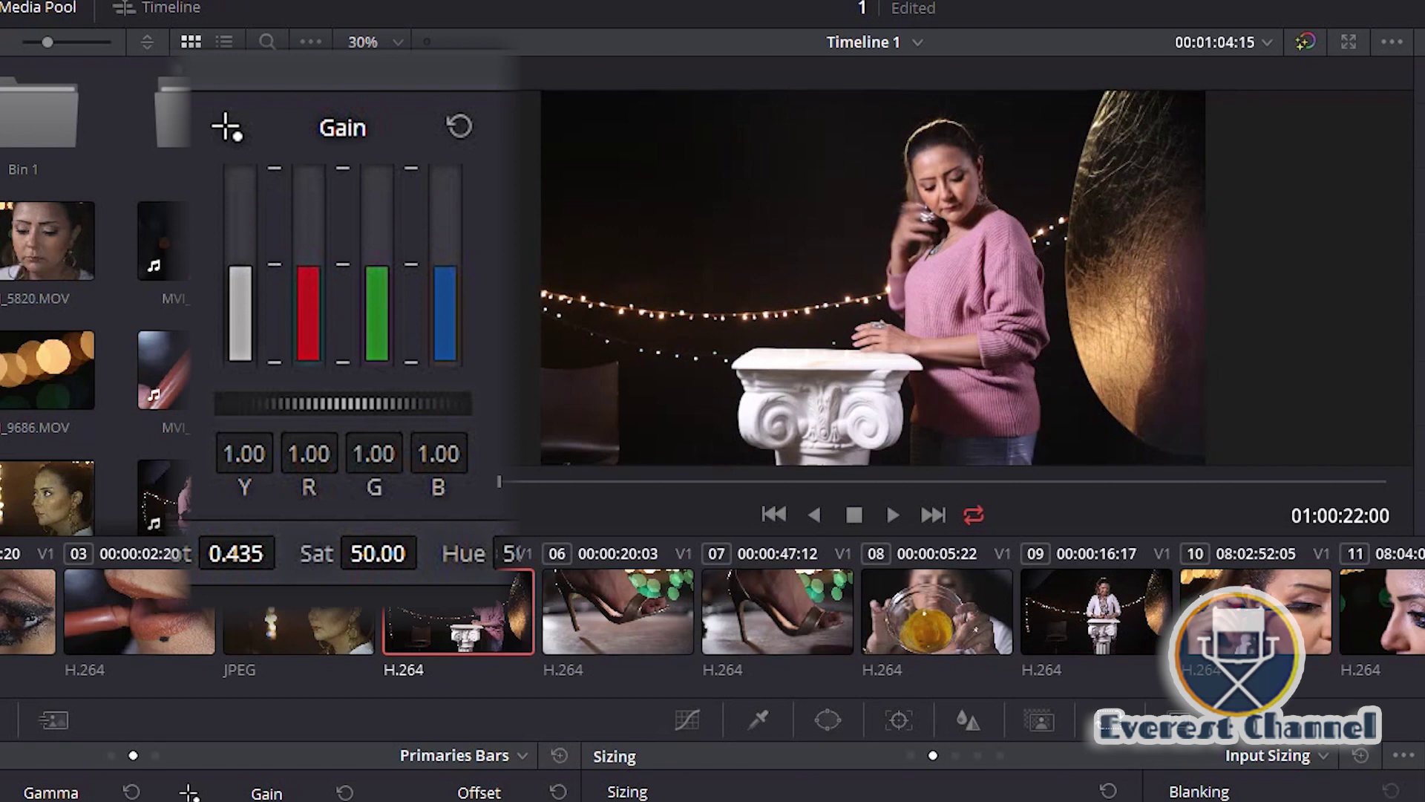
pyautogui.moveTo(308, 312); pyautogui.dragTo(308, 356)
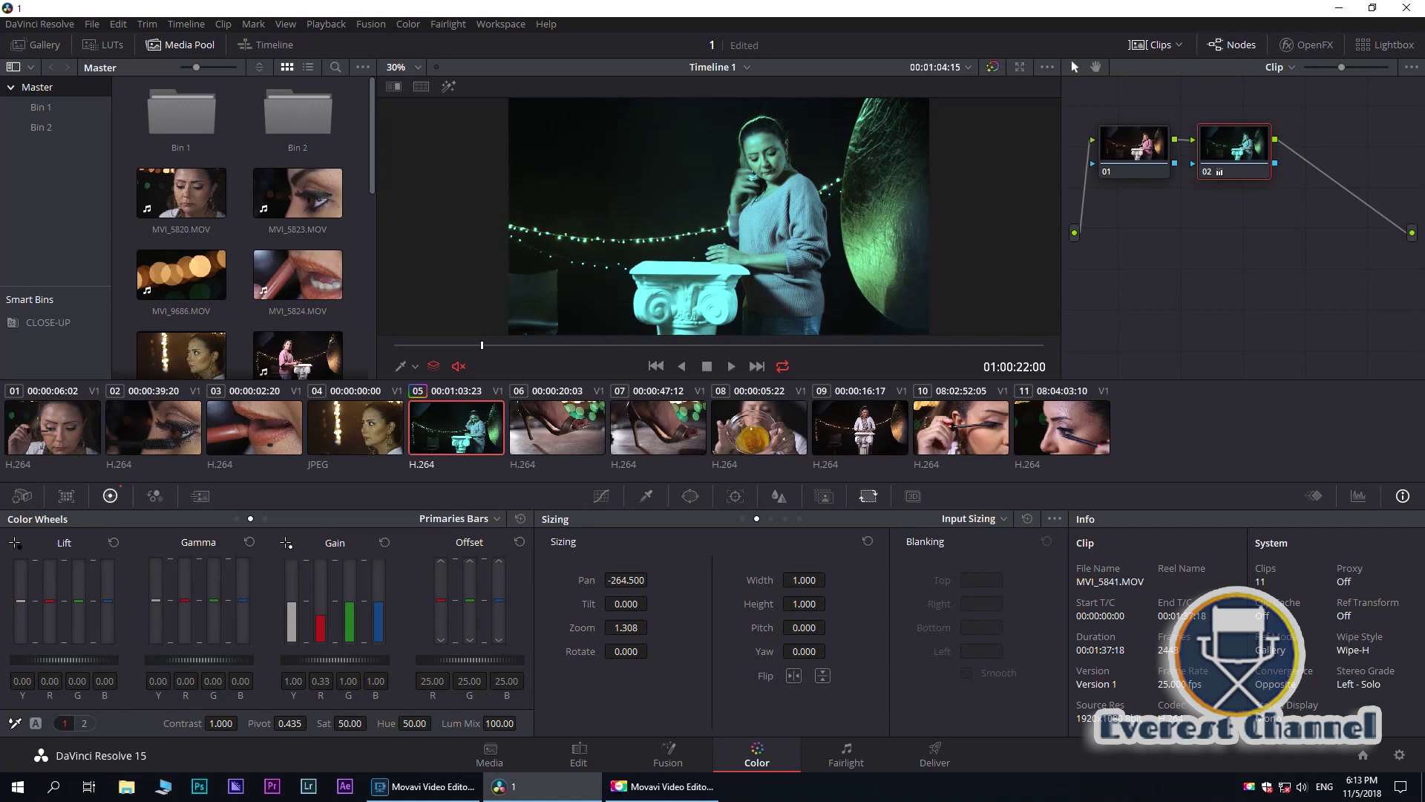
pyautogui.moveTo(321, 616); pyautogui.dragTo(320, 586)
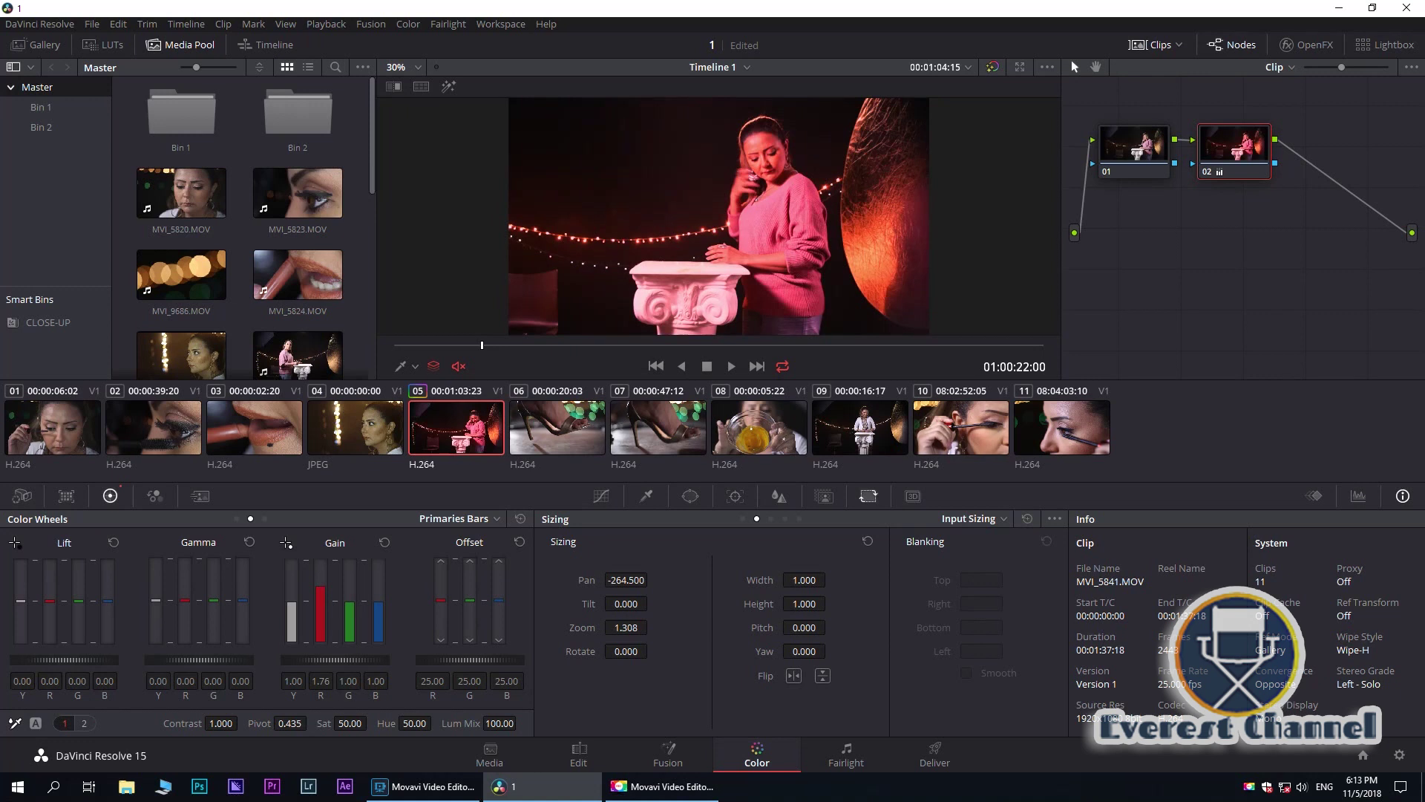
pyautogui.click(521, 518)
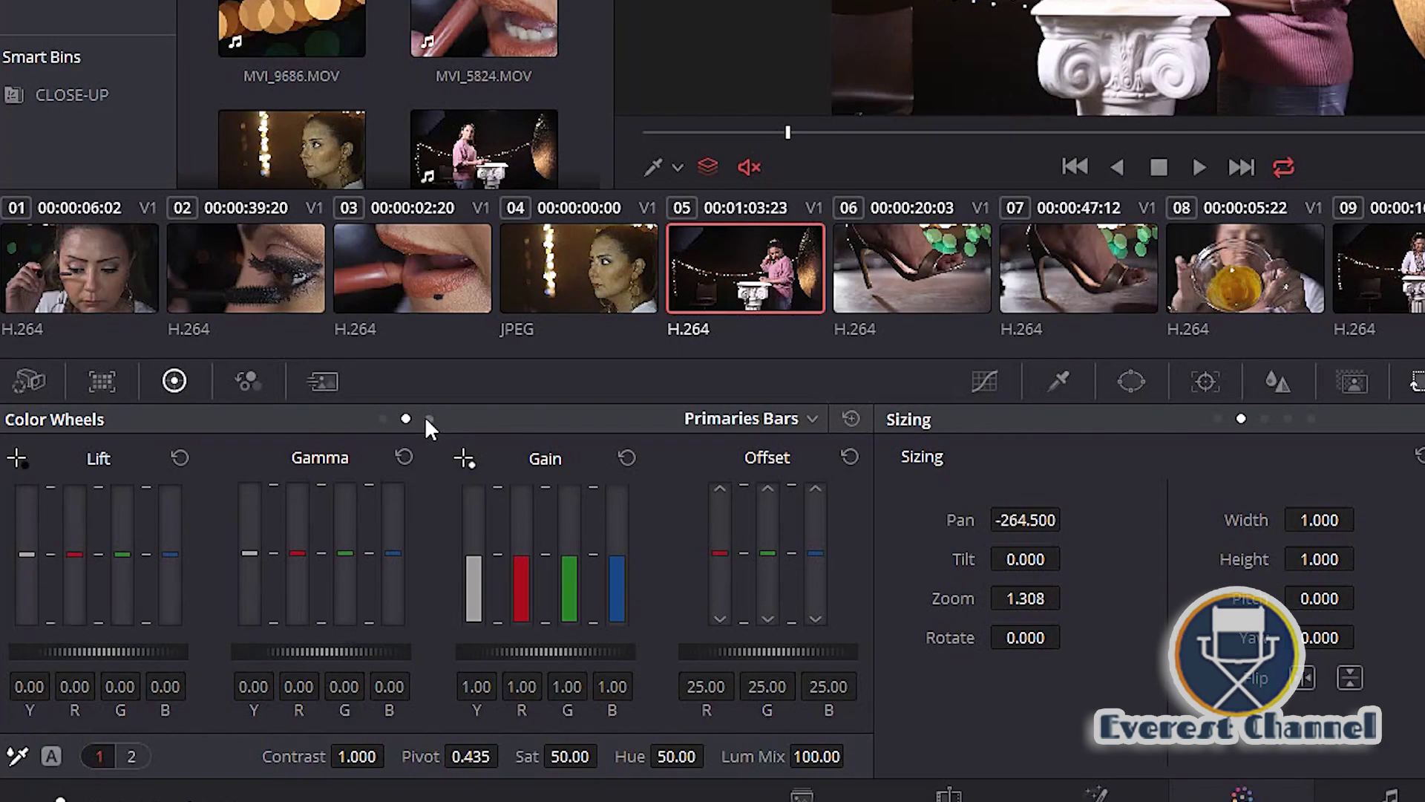
# Test and reset a red Log Highlight tint, then warm Gain toward orange (R 1.17, B 0.82).
pyautogui.click(265, 518)
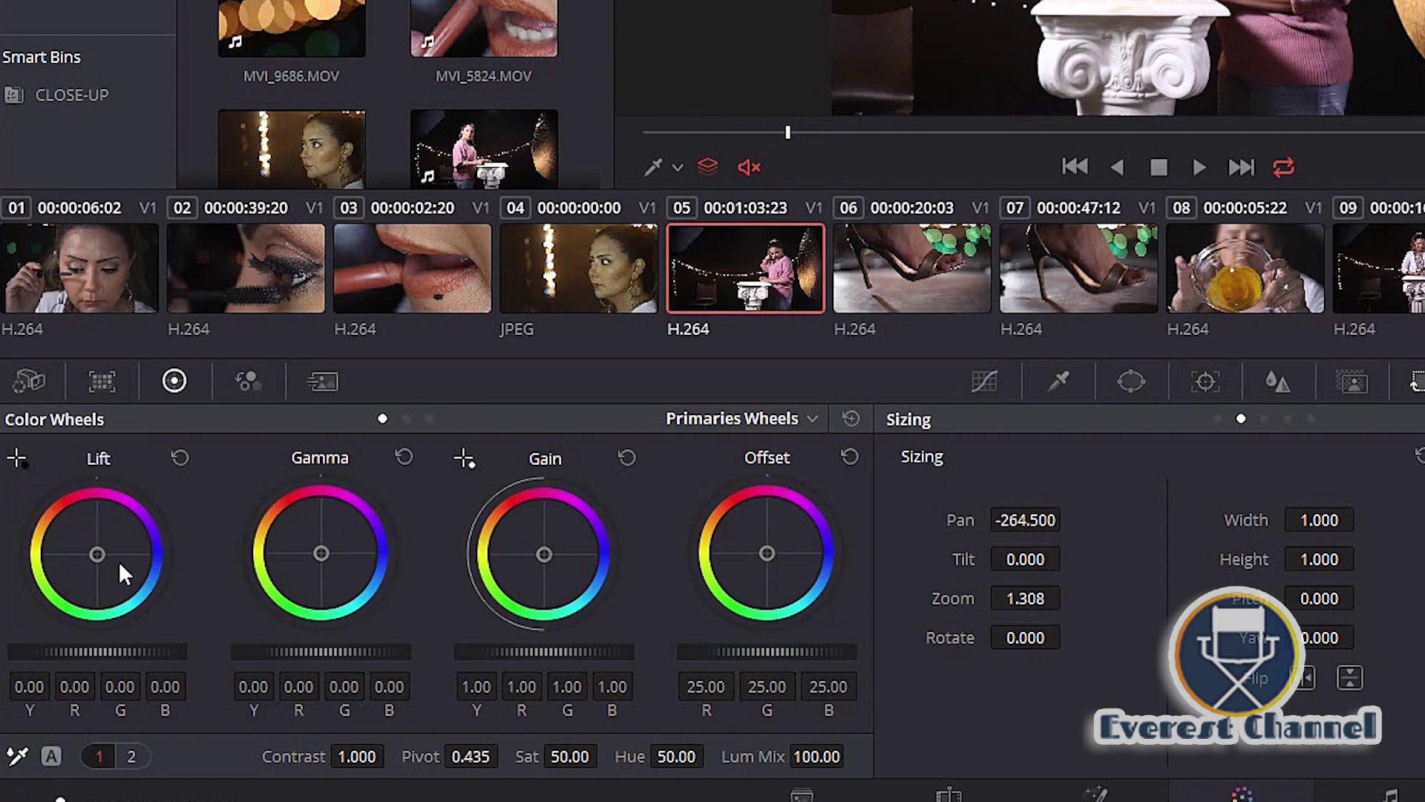
pyautogui.click(428, 419)
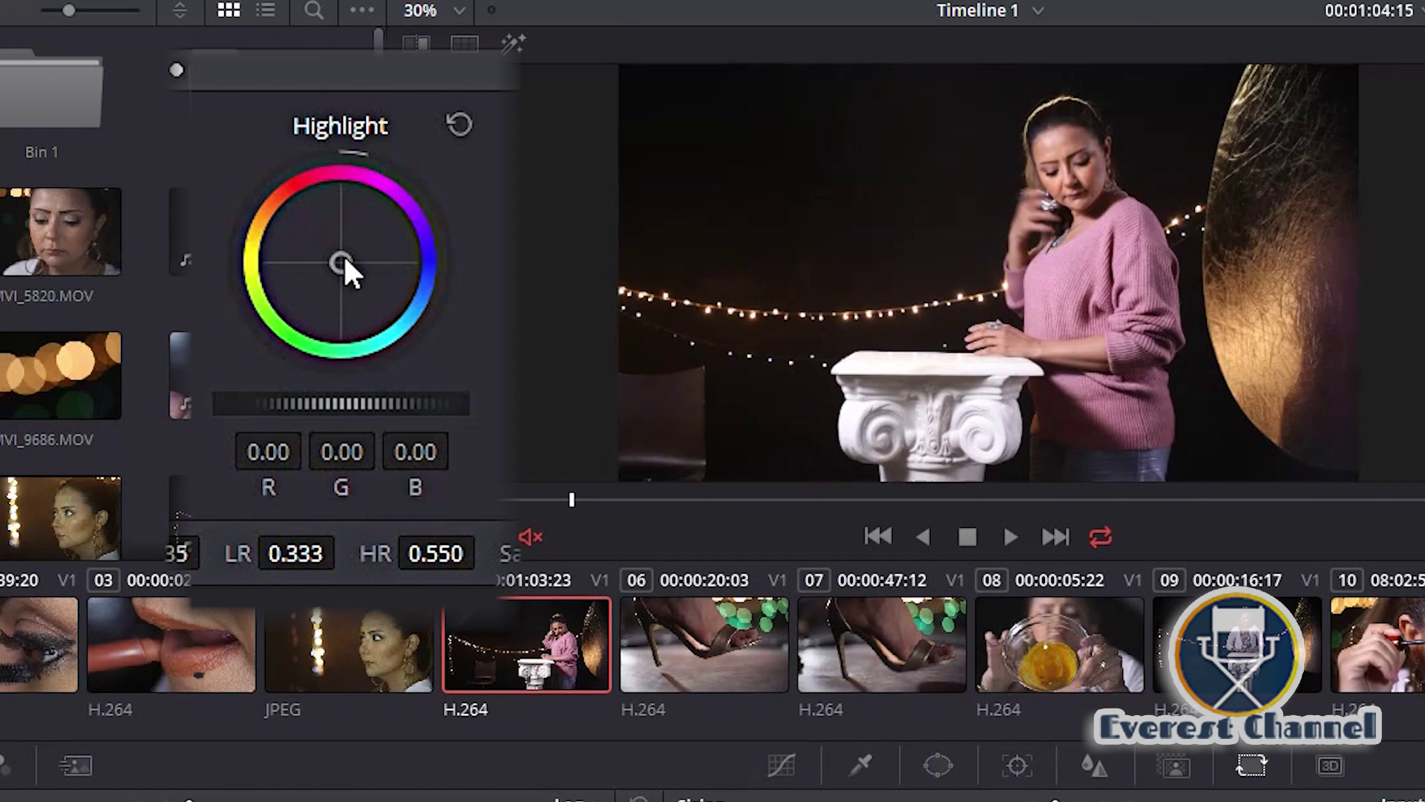
pyautogui.moveTo(343, 259); pyautogui.dragTo(332, 252)
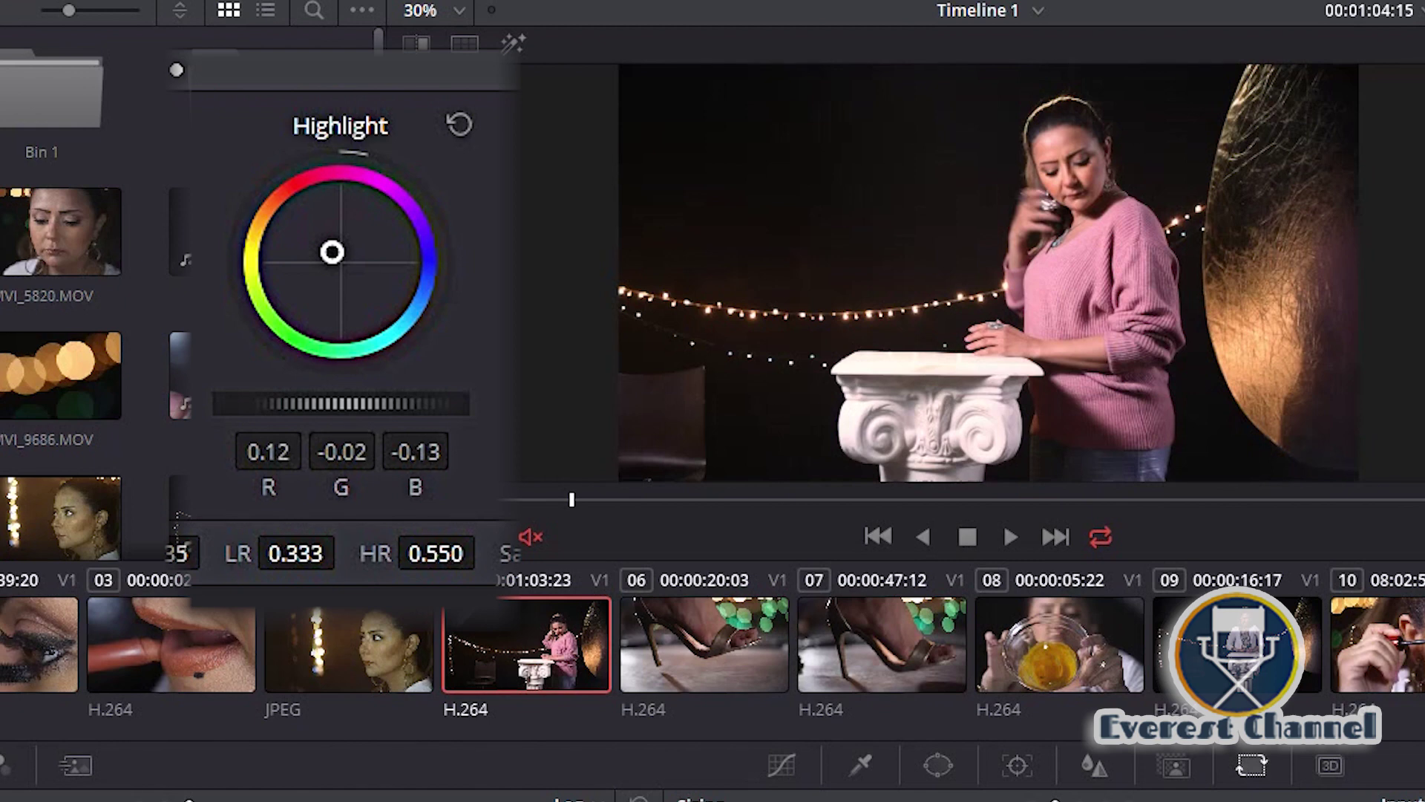
pyautogui.doubleClick(332, 252)
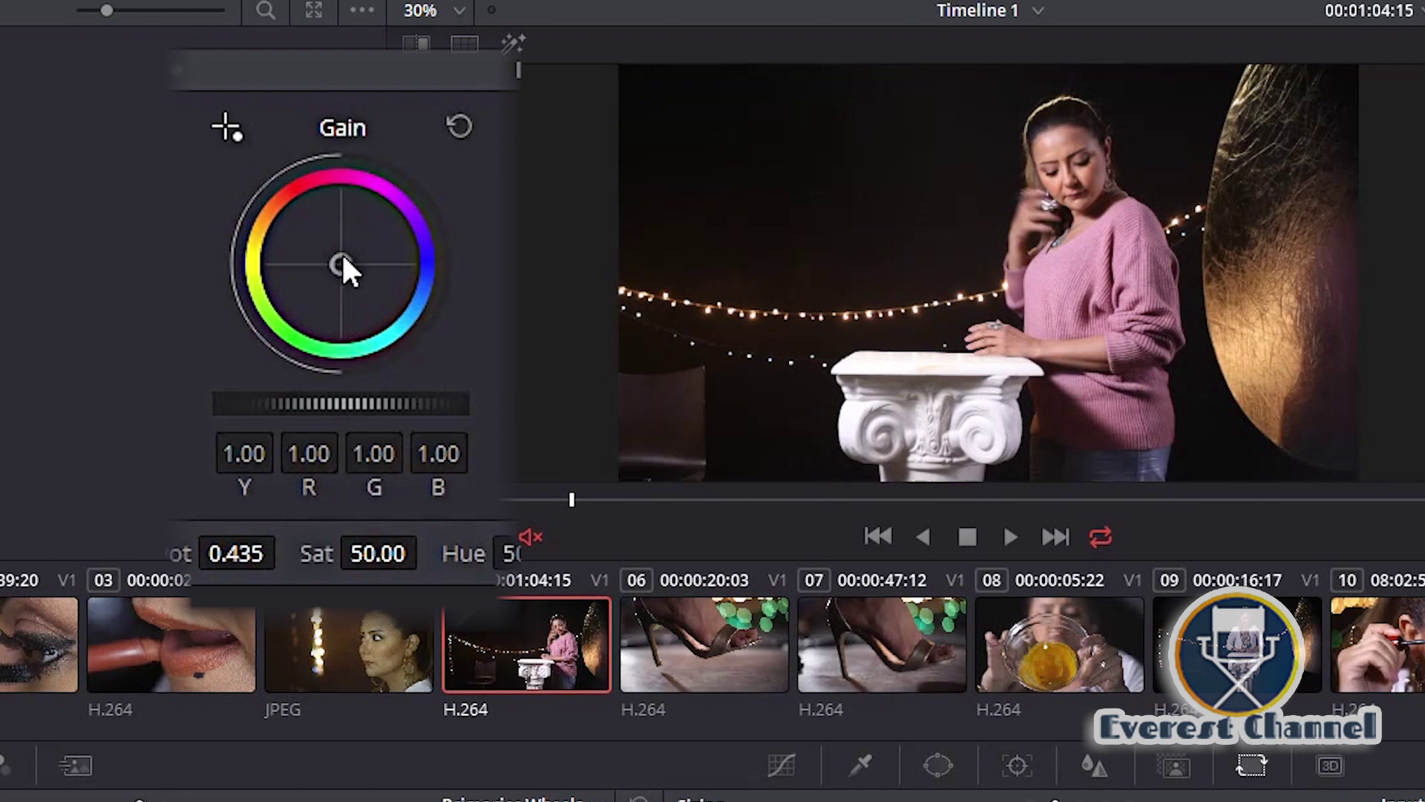
pyautogui.moveTo(344, 257); pyautogui.dragTo(332, 254)
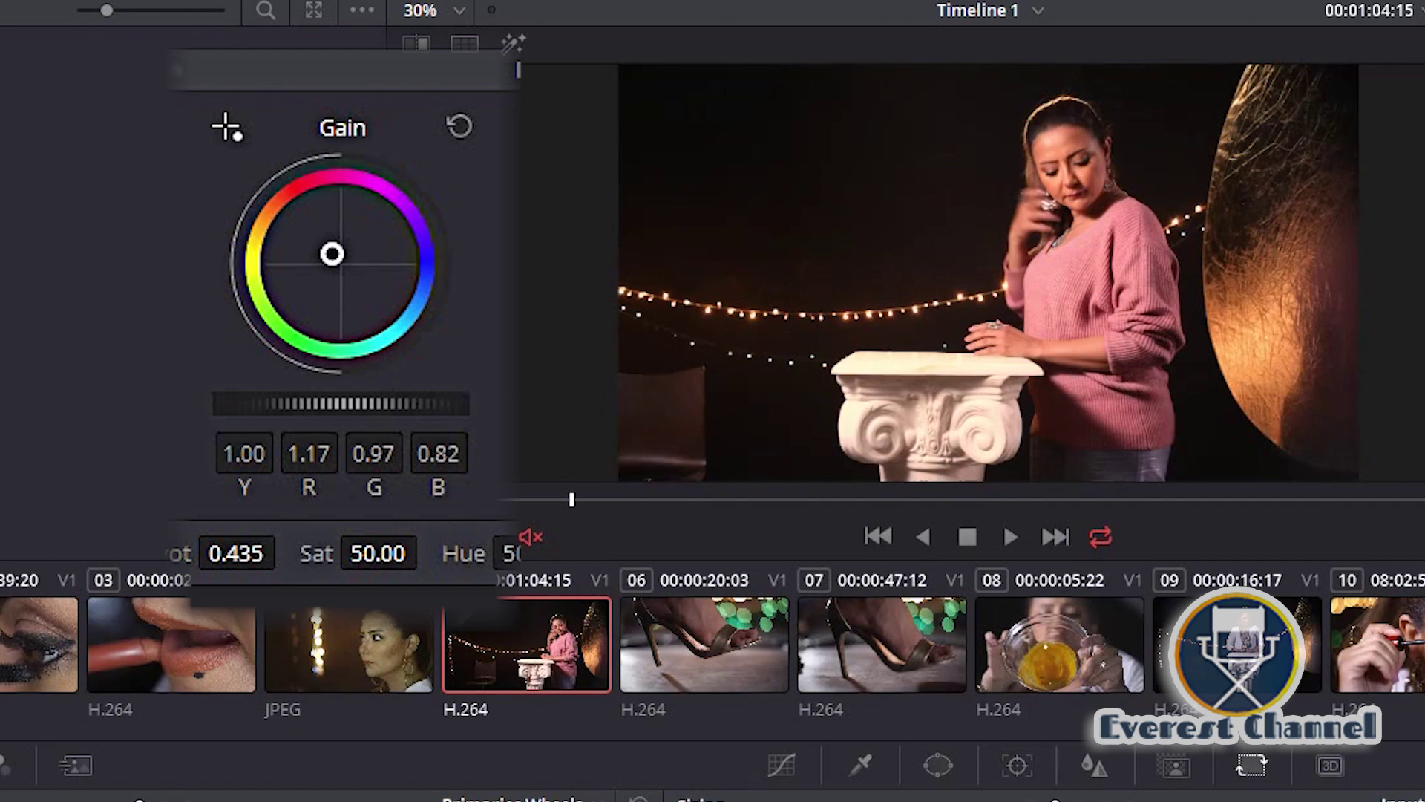
# Grab a still of the warm Gain grade and toggle the wipe comparison against it.
pyautogui.rightClick(788, 345)
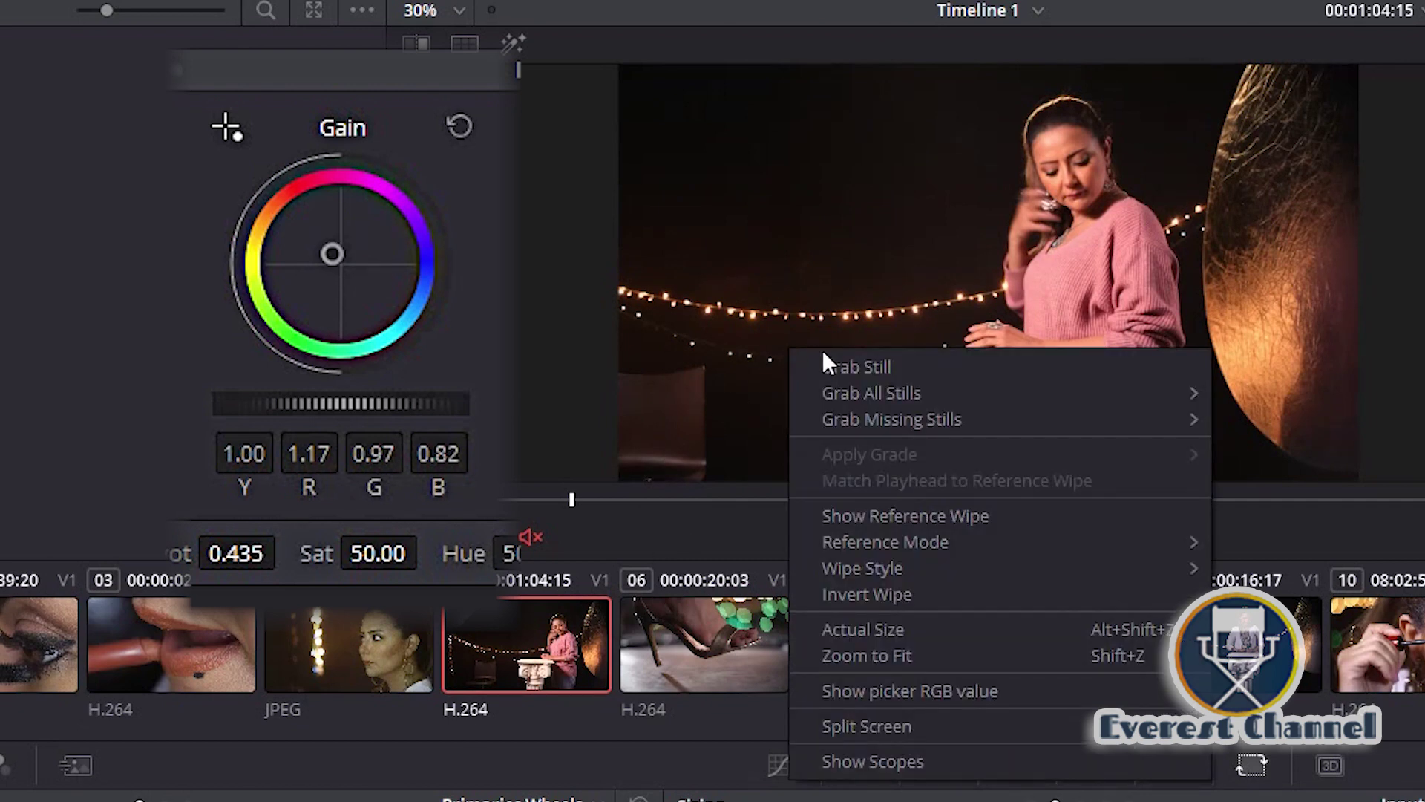
pyautogui.click(840, 367)
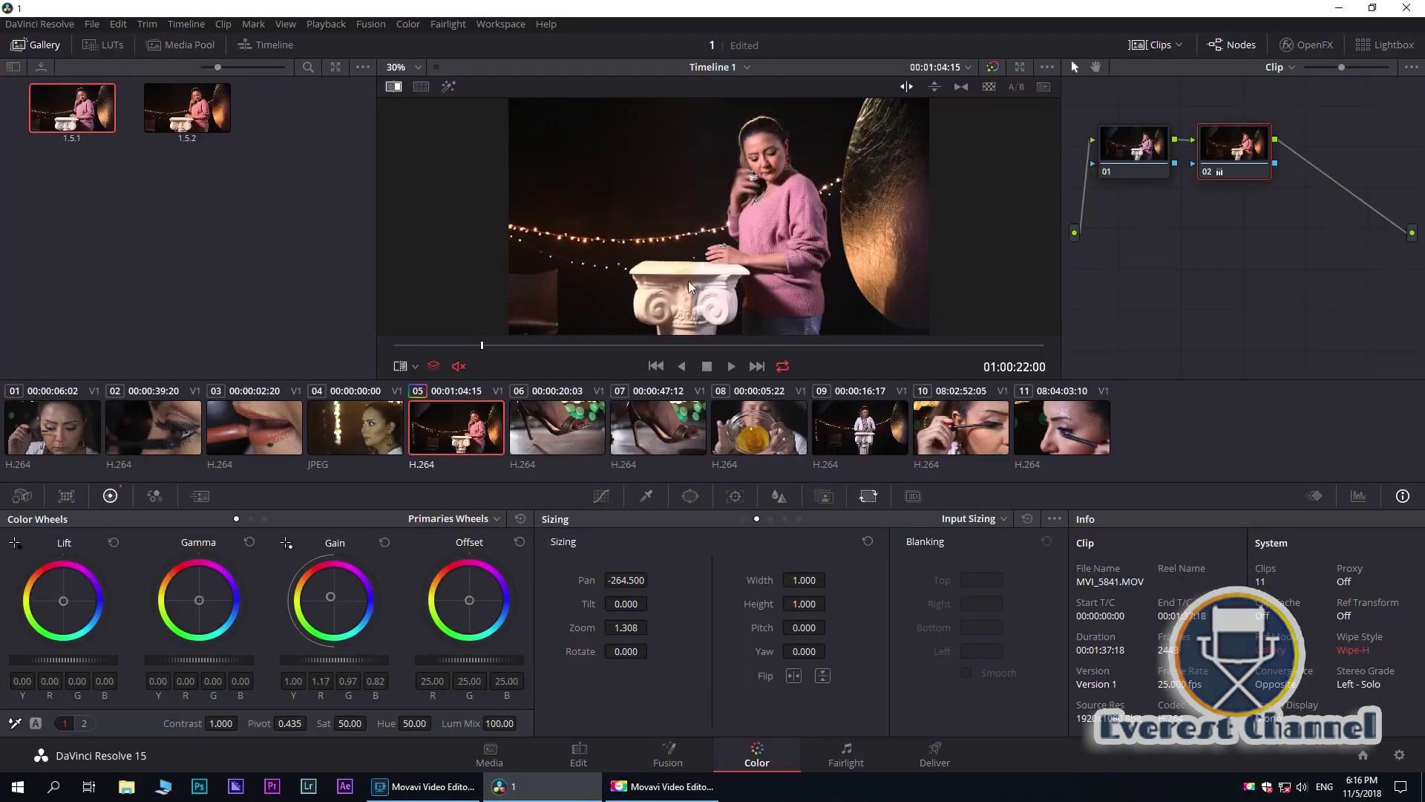
pyautogui.click(392, 93)
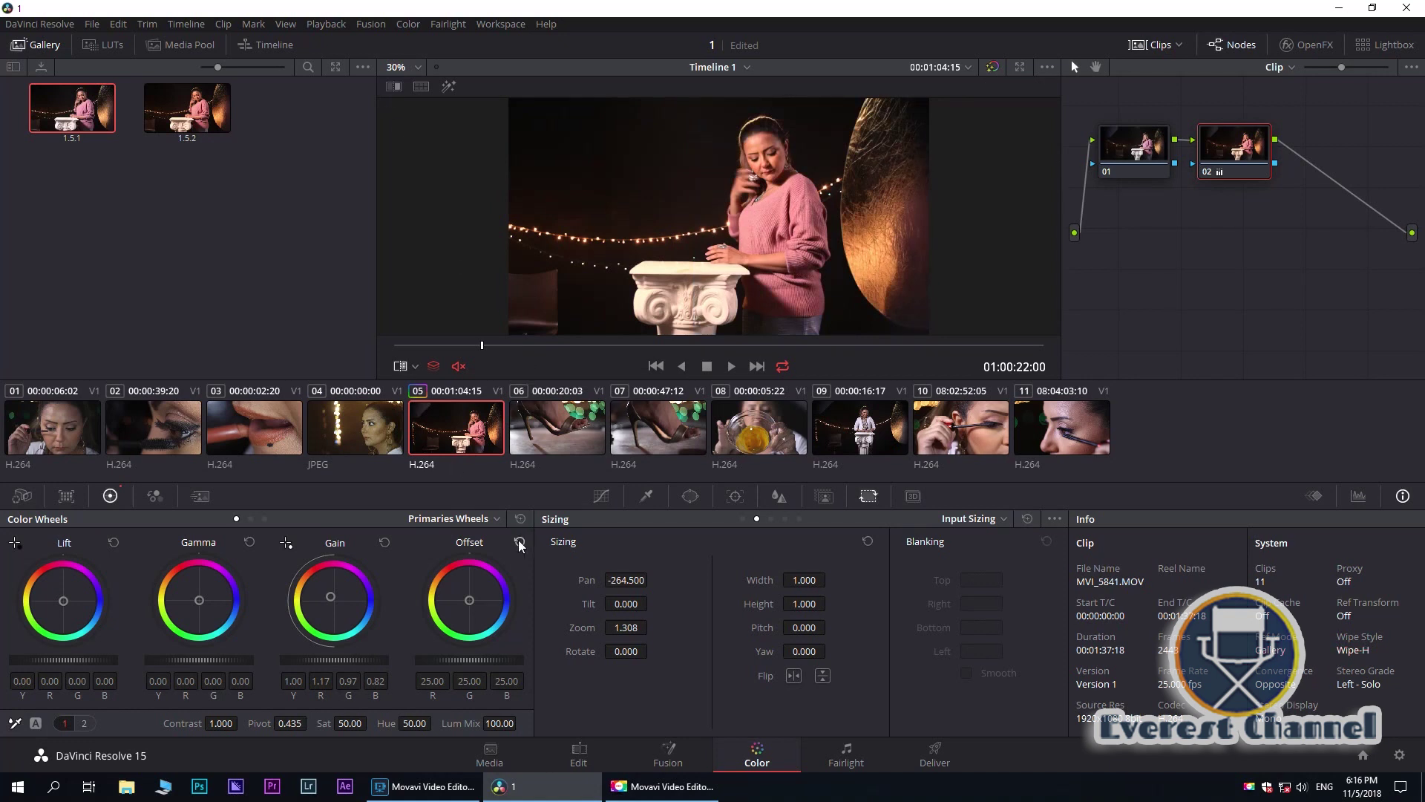
# Clear Gain, switch to Log, tint Highlight toward red with highlight range 1.000, then reset.
pyautogui.click(519, 518)
pyautogui.click(264, 520)
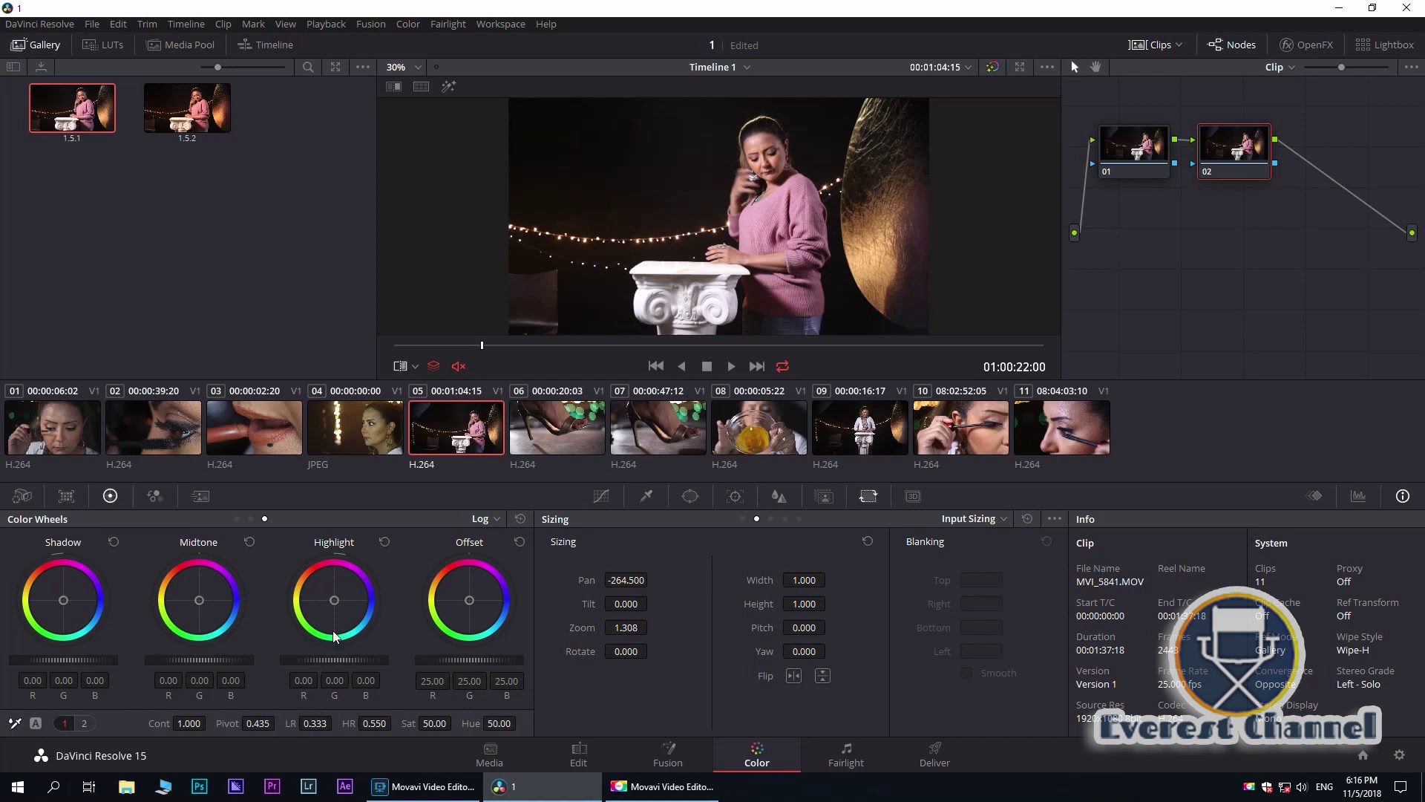
pyautogui.moveTo(336, 603); pyautogui.dragTo(328, 593)
pyautogui.moveTo(330, 596); pyautogui.dragTo(324, 588)
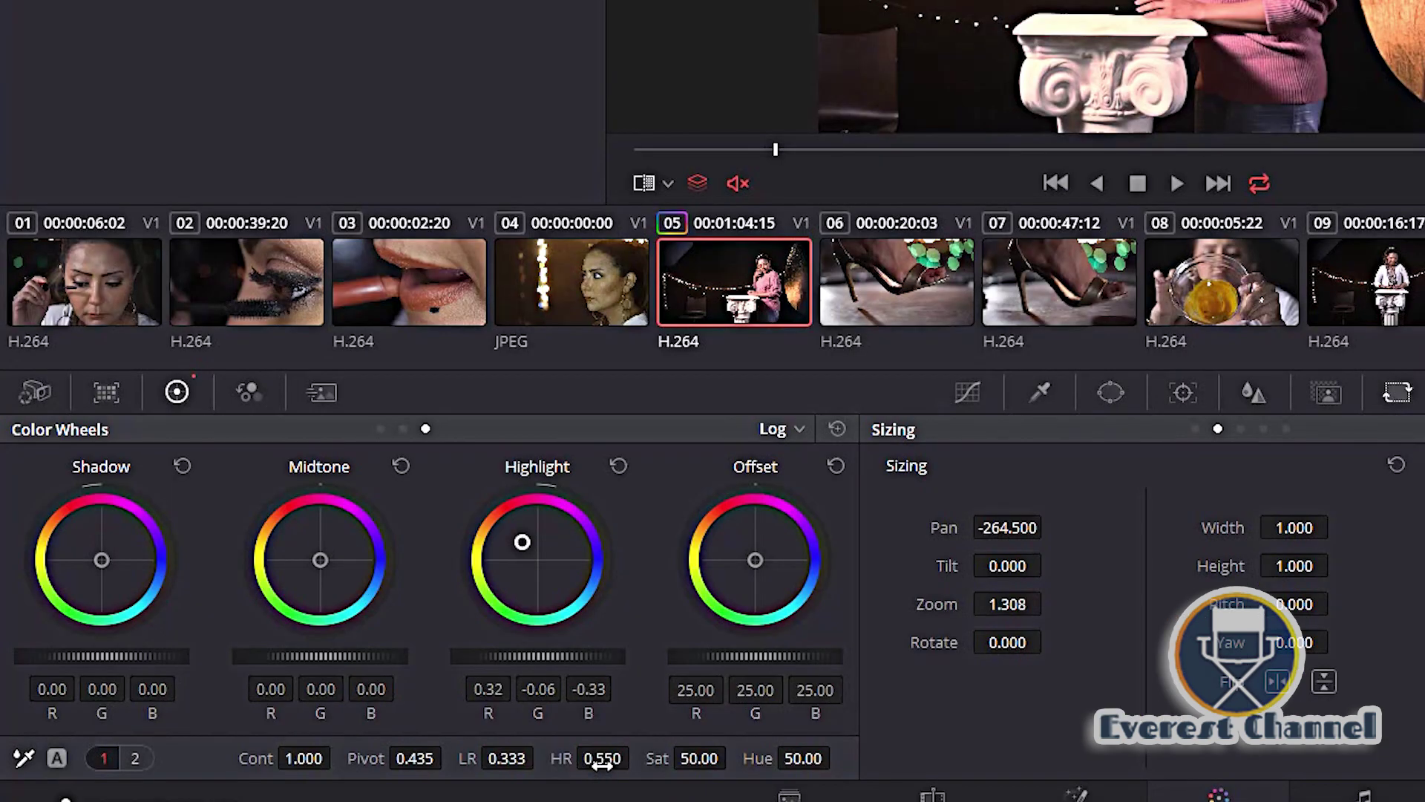
pyautogui.moveTo(601, 765); pyautogui.dragTo(637, 756)
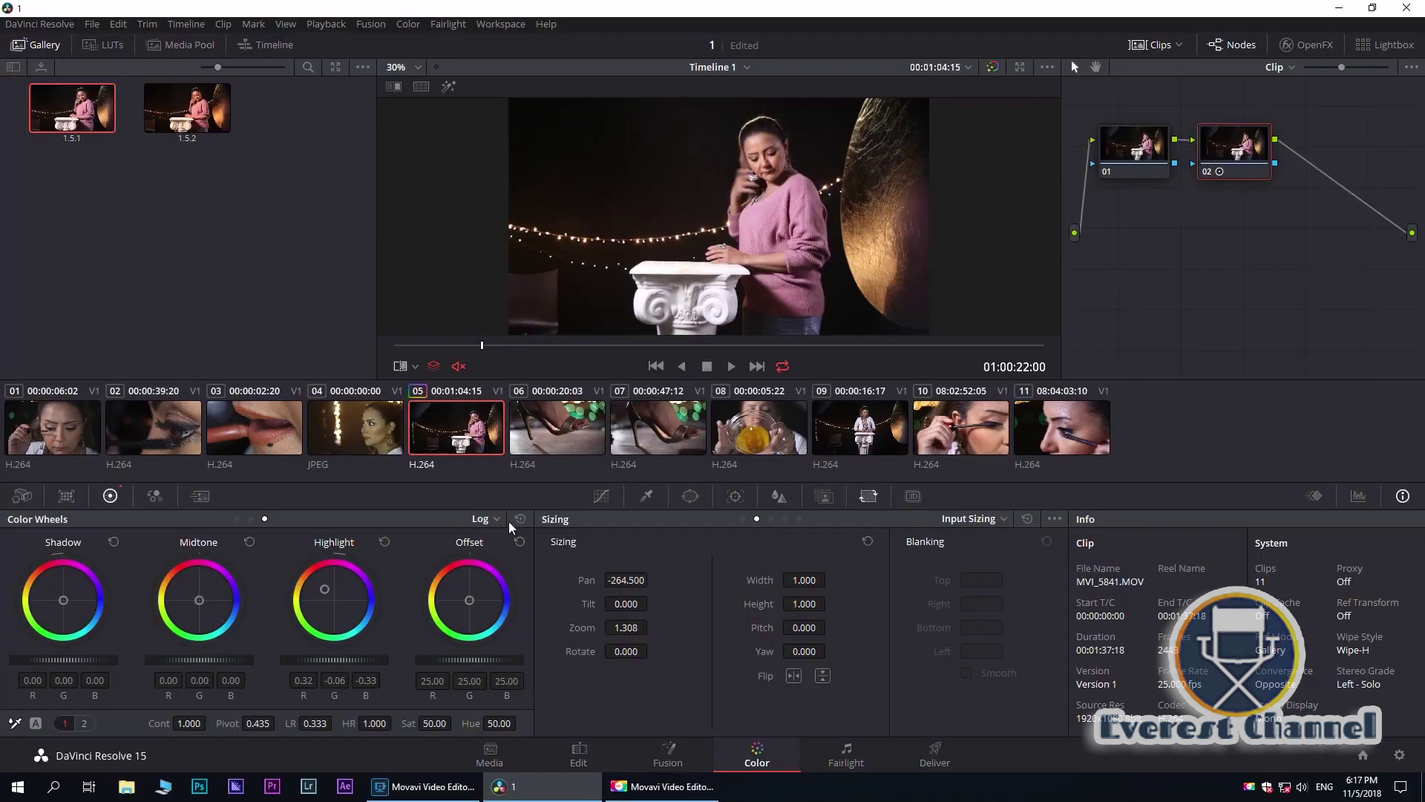
pyautogui.click(521, 519)
# Tint the Log Highlight wheel toward green-cyan while adjusting the highlight range.
pyautogui.moveTo(338, 605)
pyautogui.mouseDown()
pyautogui.moveTo(362, 620)
pyautogui.moveTo(328, 634)
pyautogui.mouseUp()
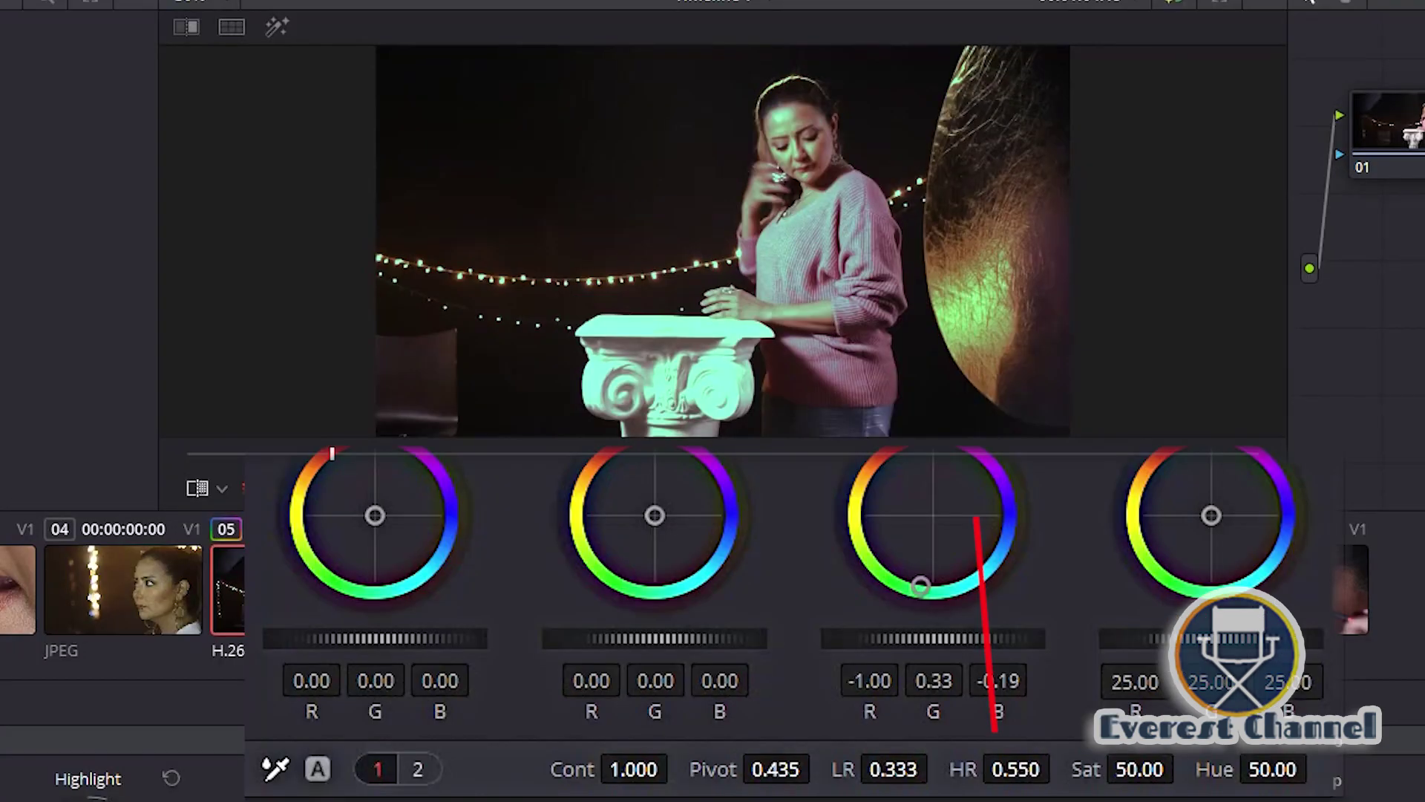
pyautogui.moveTo(1039, 770)
pyautogui.mouseDown()
pyautogui.moveTo(1060, 767)
pyautogui.moveTo(1015, 769)
pyautogui.mouseUp()
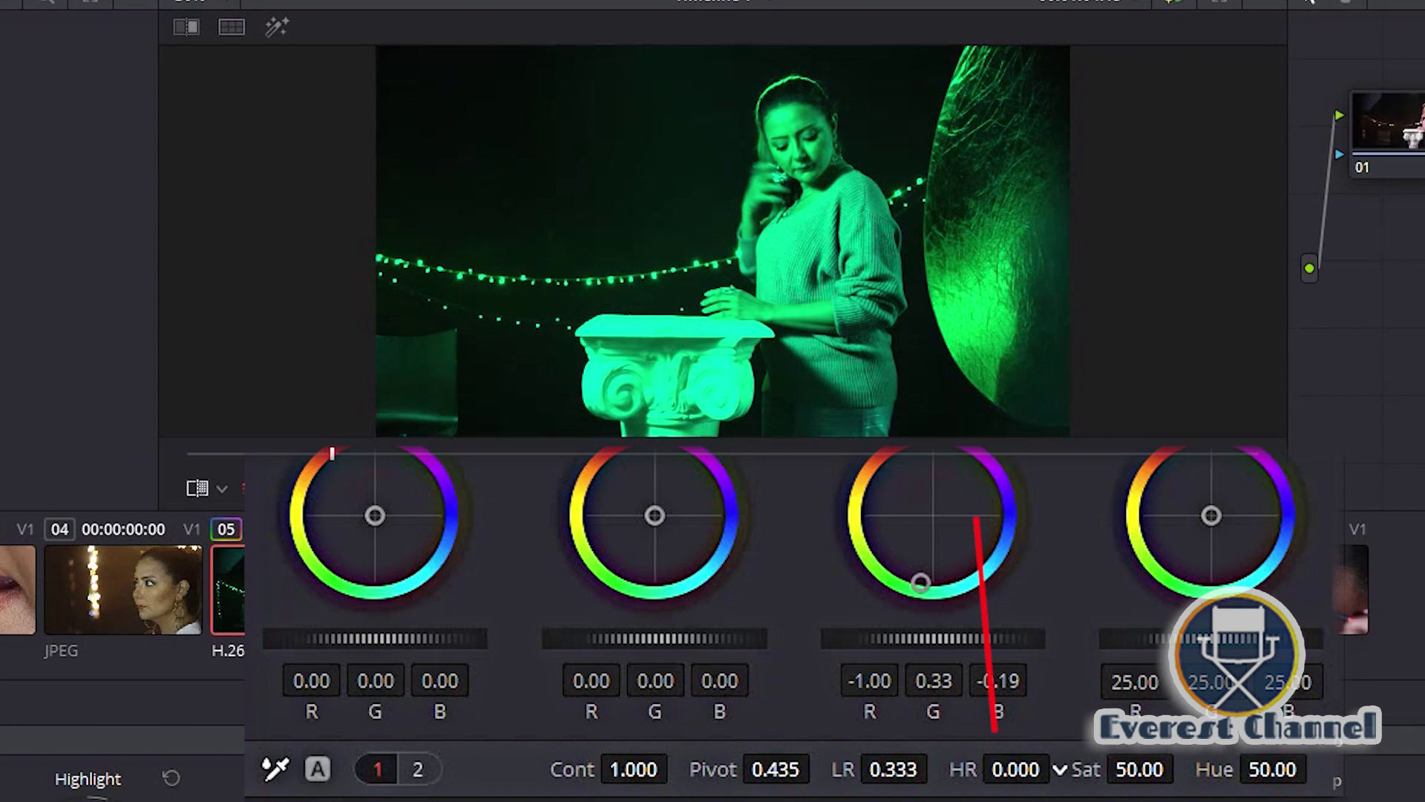
pyautogui.moveTo(1060, 769); pyautogui.dragTo(1060, 769)
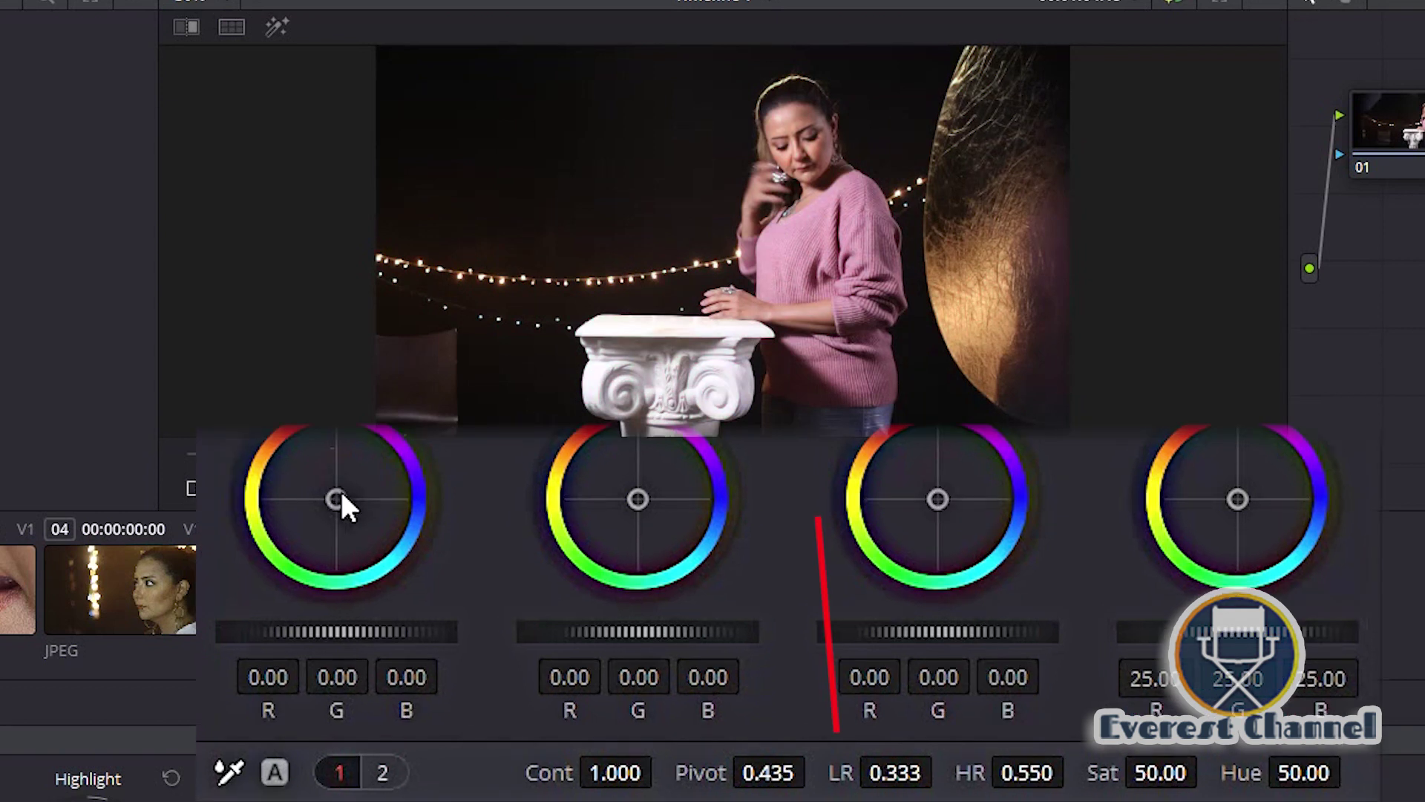
# Tint the Log Shadow wheel blue, lowering the low range then nudging it slightly up.
pyautogui.moveTo(340, 500); pyautogui.dragTo(376, 544)
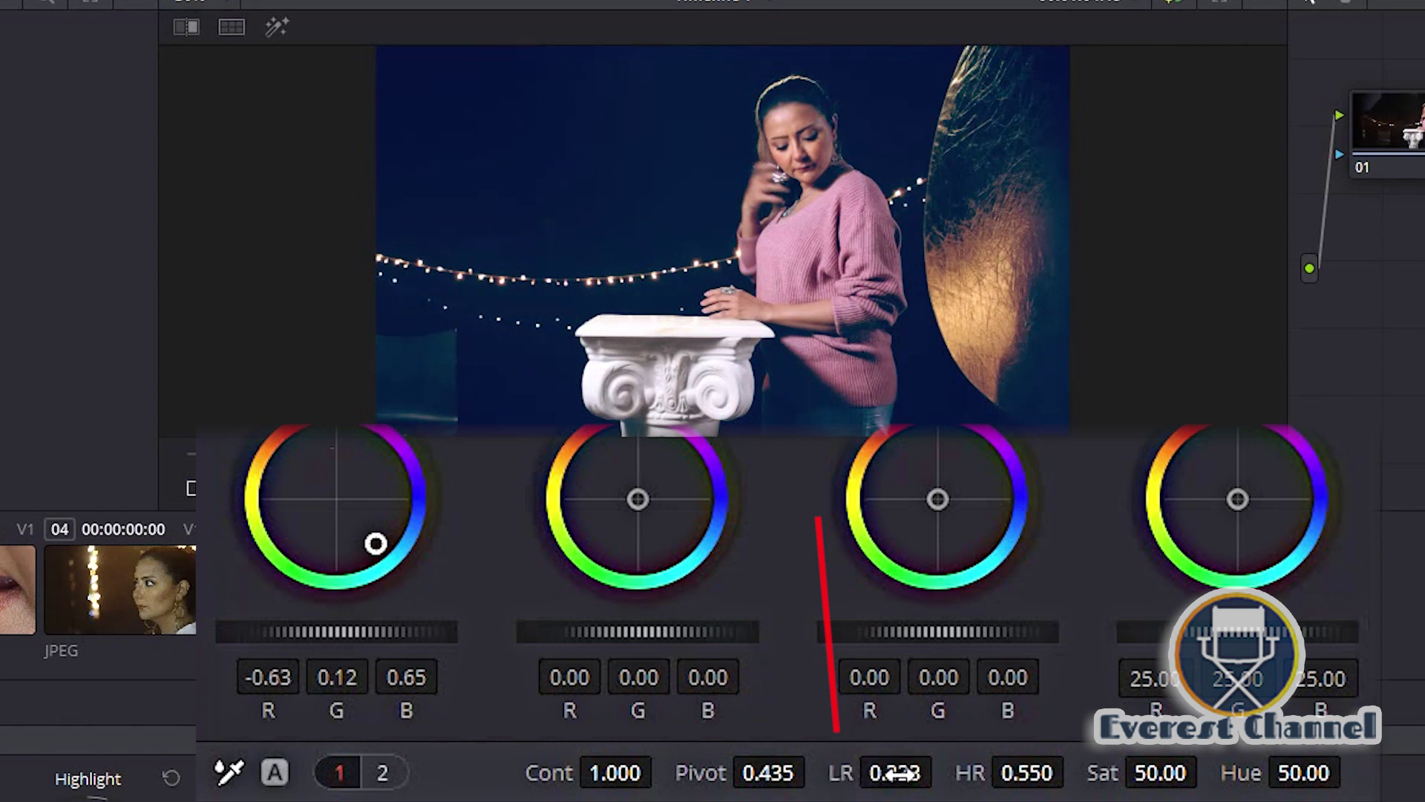
pyautogui.moveTo(895, 772)
pyautogui.mouseDown()
pyautogui.moveTo(943, 773)
pyautogui.moveTo(875, 772)
pyautogui.mouseUp()
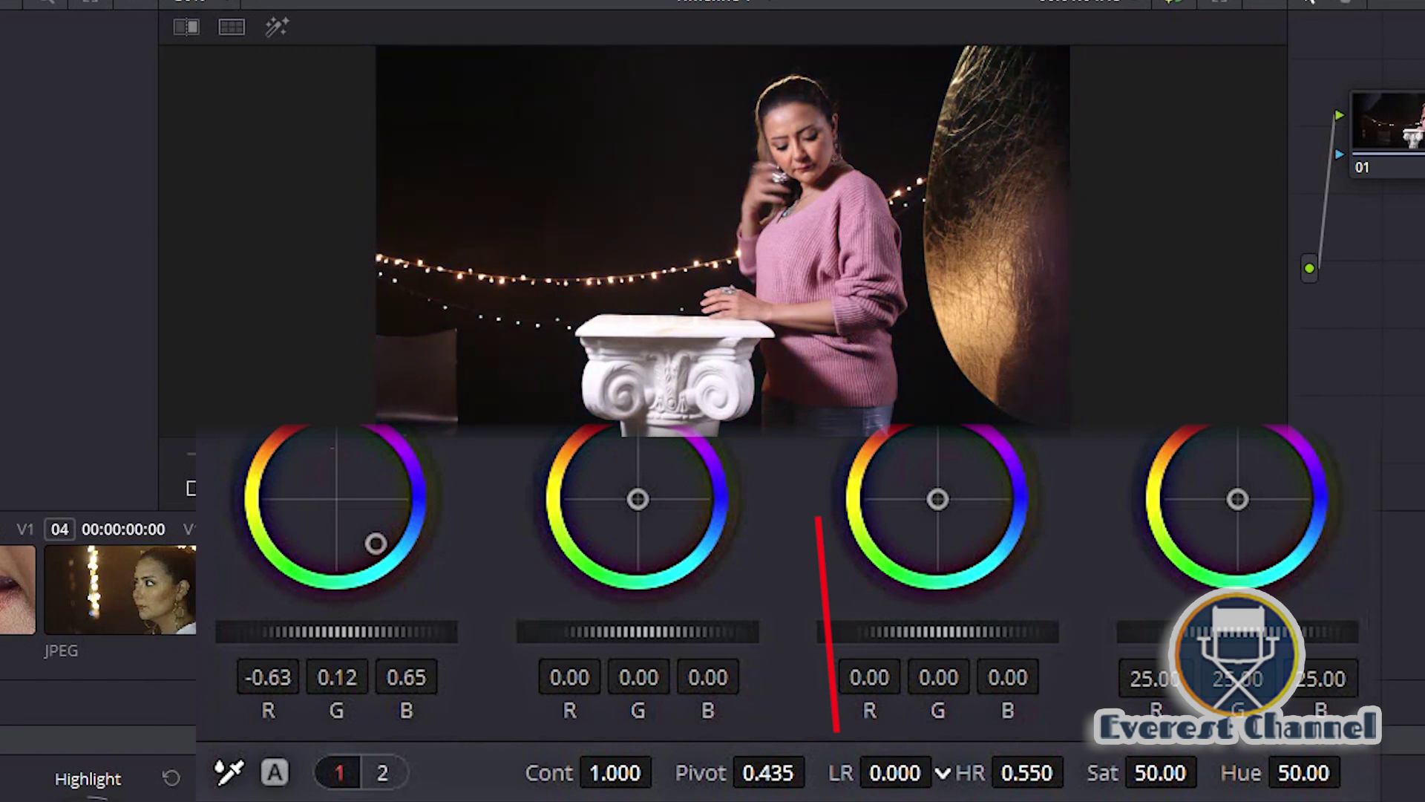
pyautogui.moveTo(894, 773)
pyautogui.mouseDown()
pyautogui.moveTo(920, 773)
pyautogui.moveTo(898, 773)
pyautogui.mouseUp()
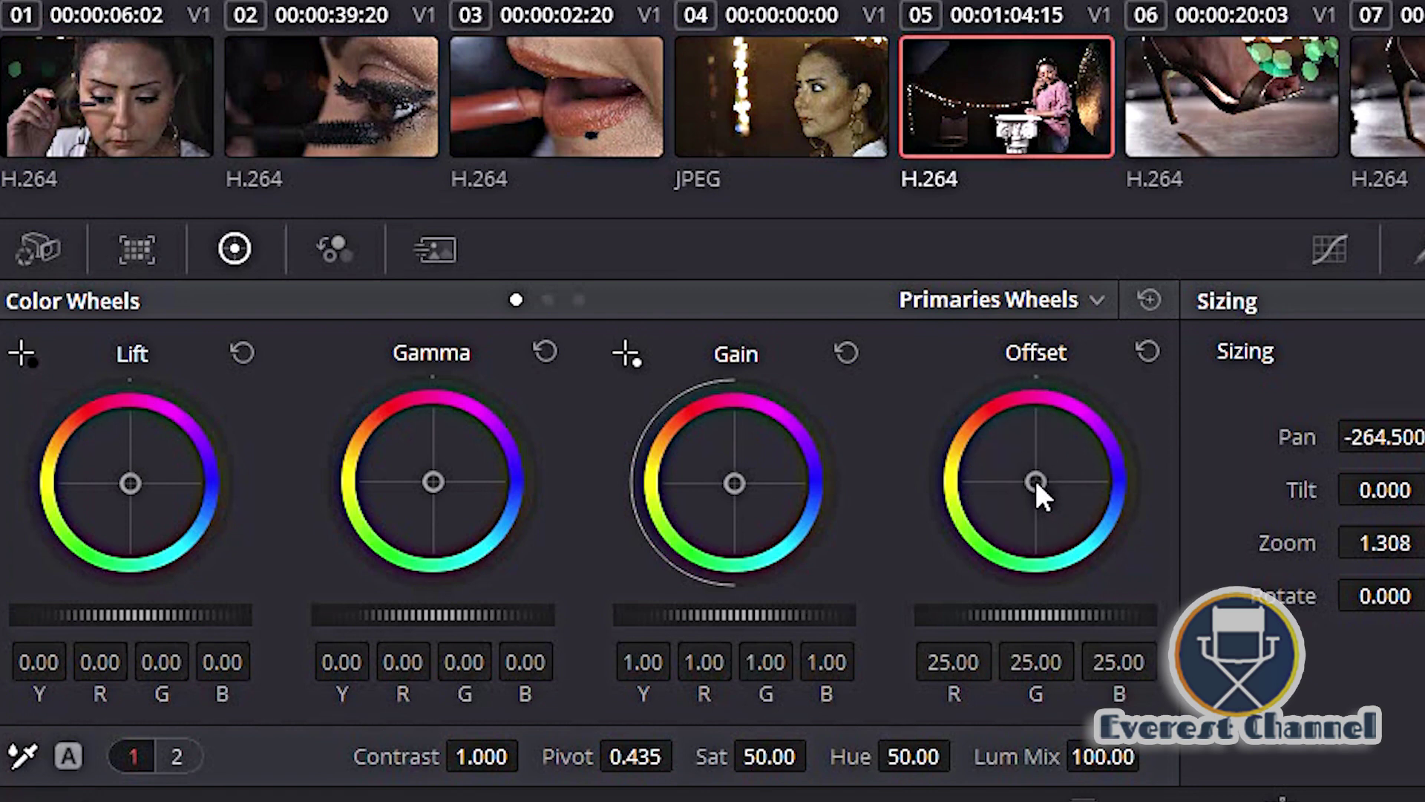
pyautogui.moveTo(1035, 478); pyautogui.dragTo(1030, 473)
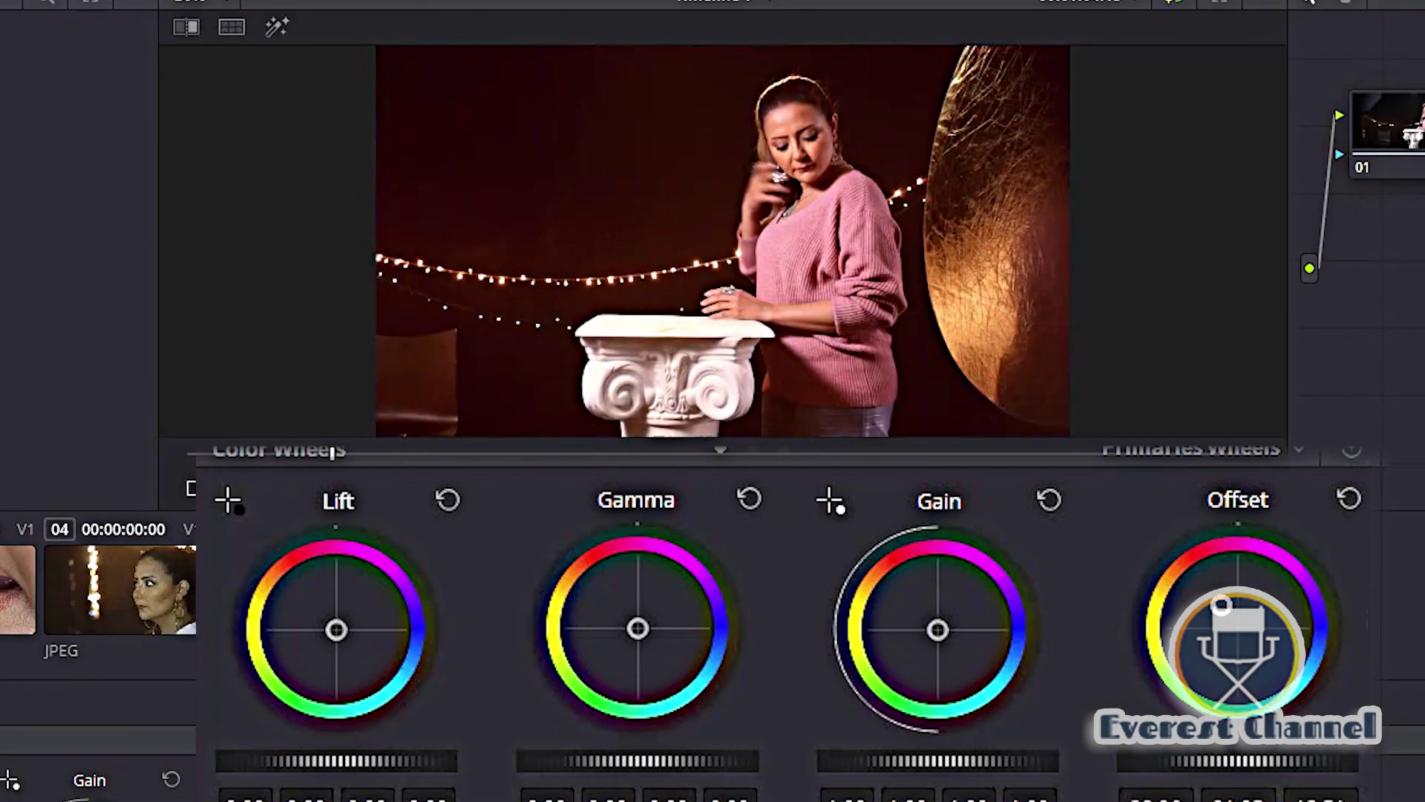
pyautogui.moveTo(1221, 605)
pyautogui.mouseDown()
pyautogui.moveTo(1214, 512)
pyautogui.moveTo(1258, 499)
pyautogui.moveTo(1235, 478)
pyautogui.mouseUp()
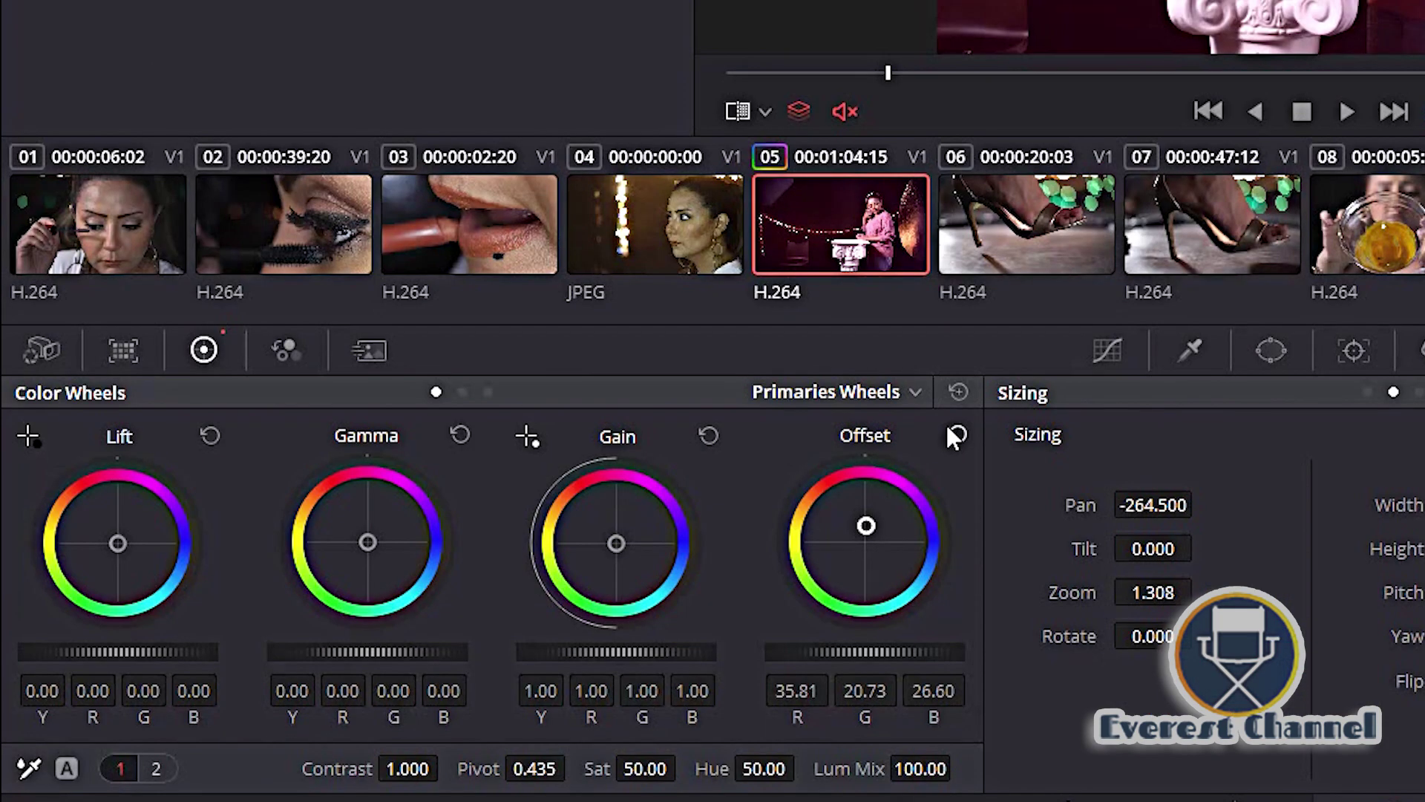
pyautogui.click(950, 429)
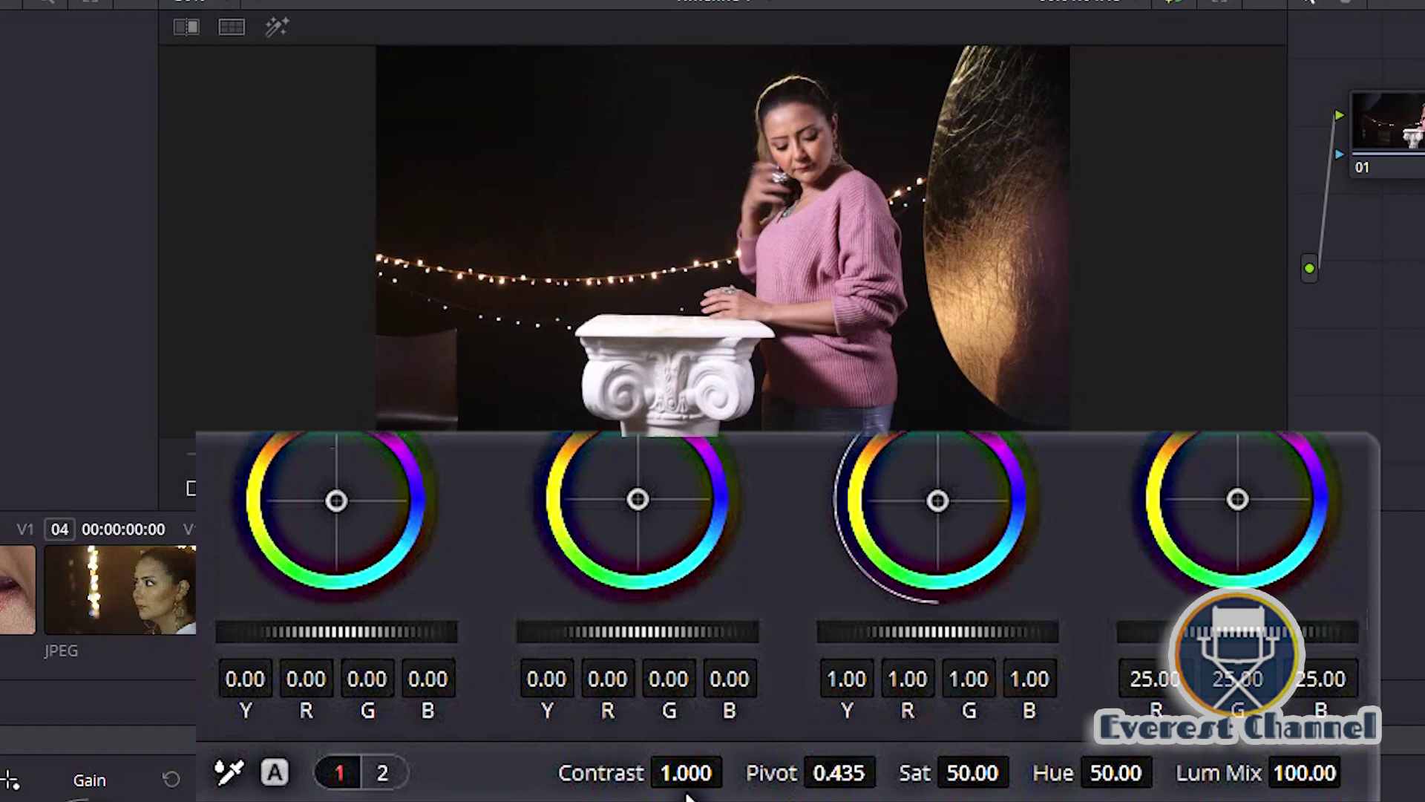
pyautogui.moveTo(666, 778)
pyautogui.mouseDown()
pyautogui.moveTo(733, 770)
pyautogui.moveTo(709, 772)
pyautogui.mouseUp()
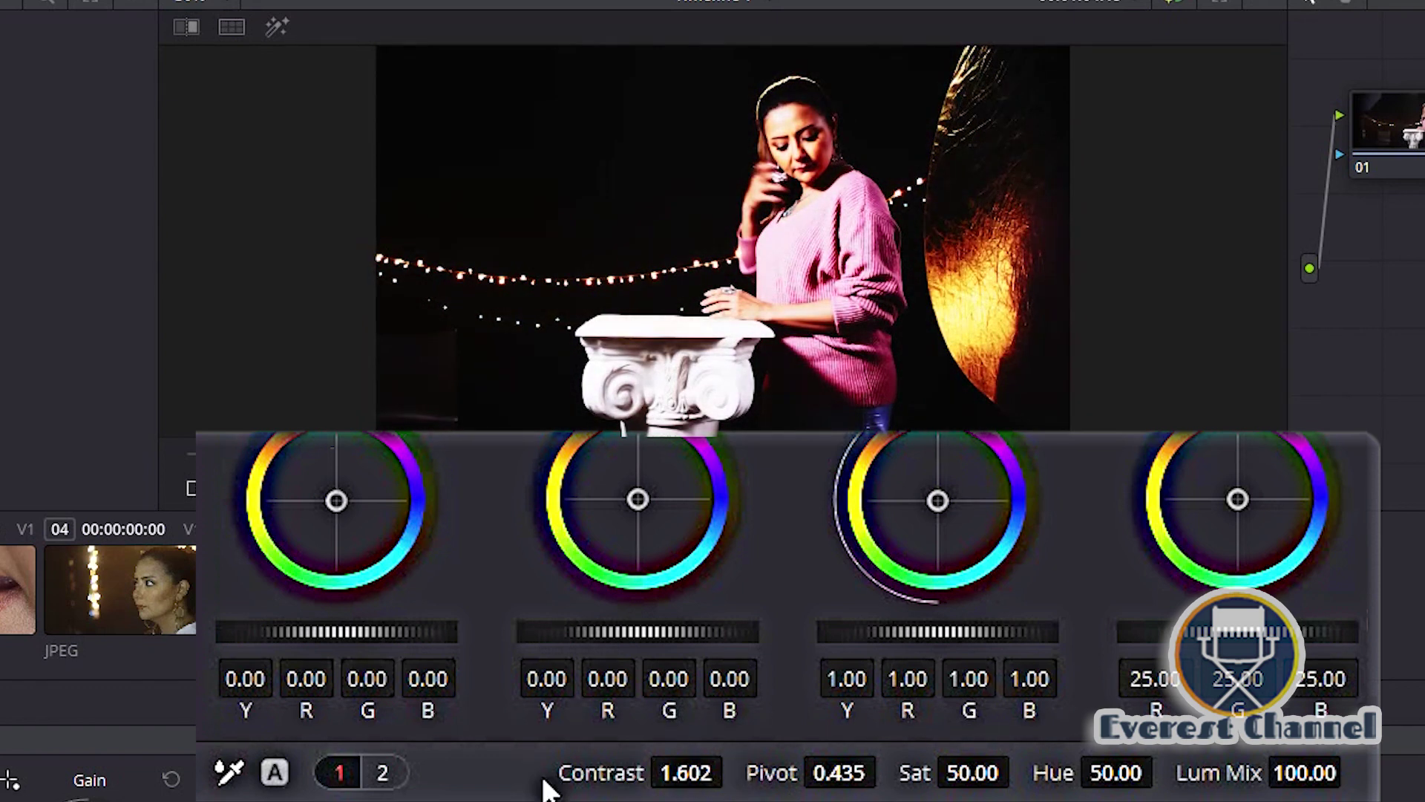
pyautogui.doubleClick(686, 773)
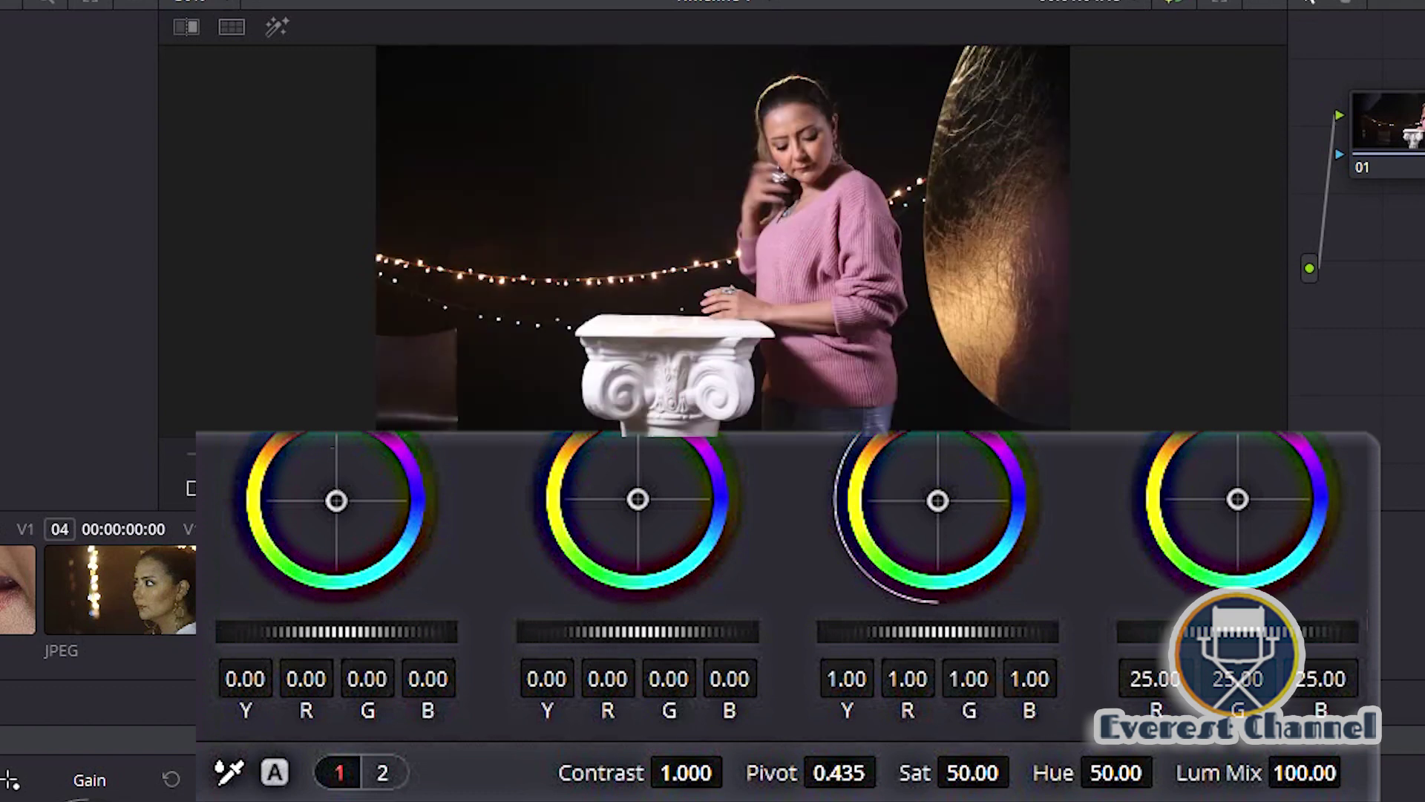
pyautogui.moveTo(972, 772); pyautogui.dragTo(1058, 770)
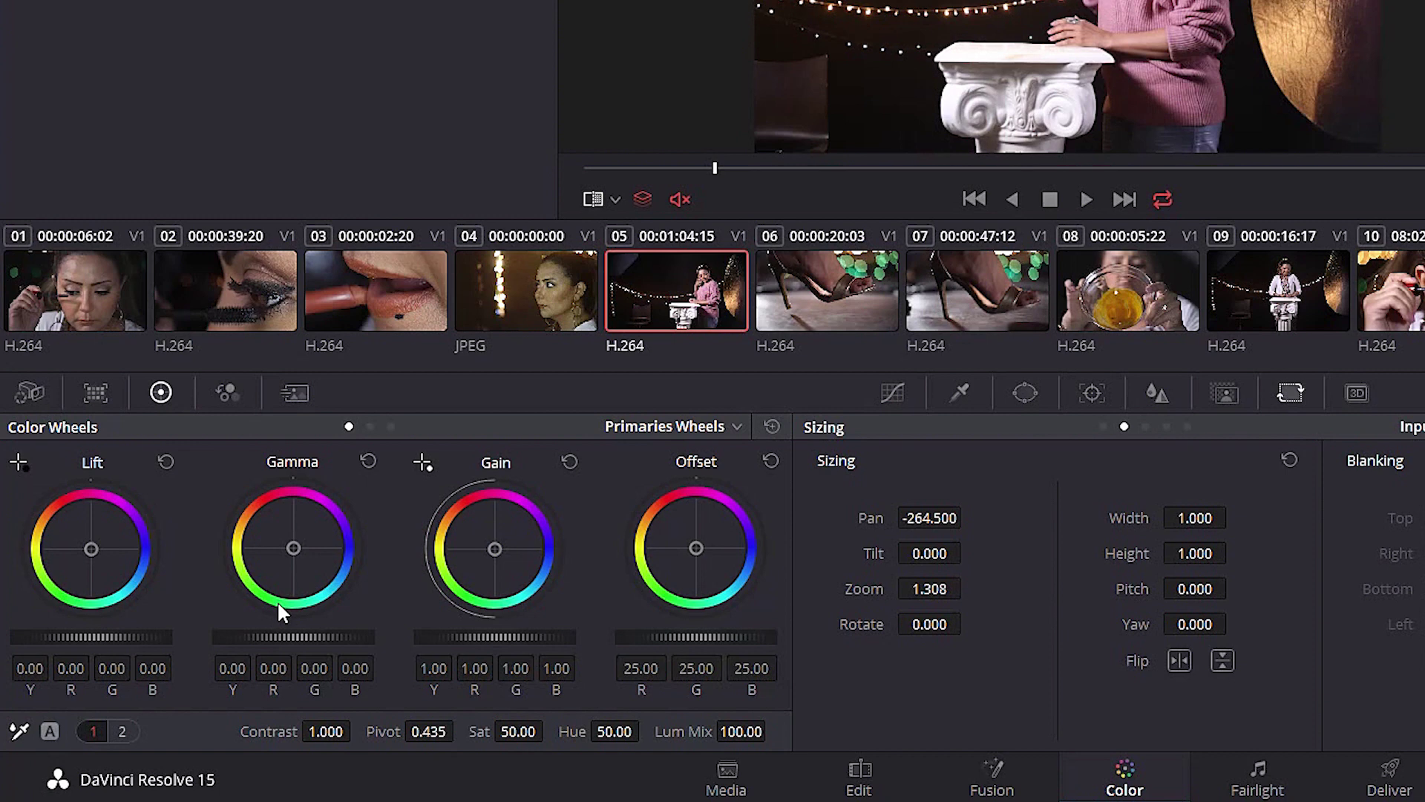
pyautogui.click(649, 427)
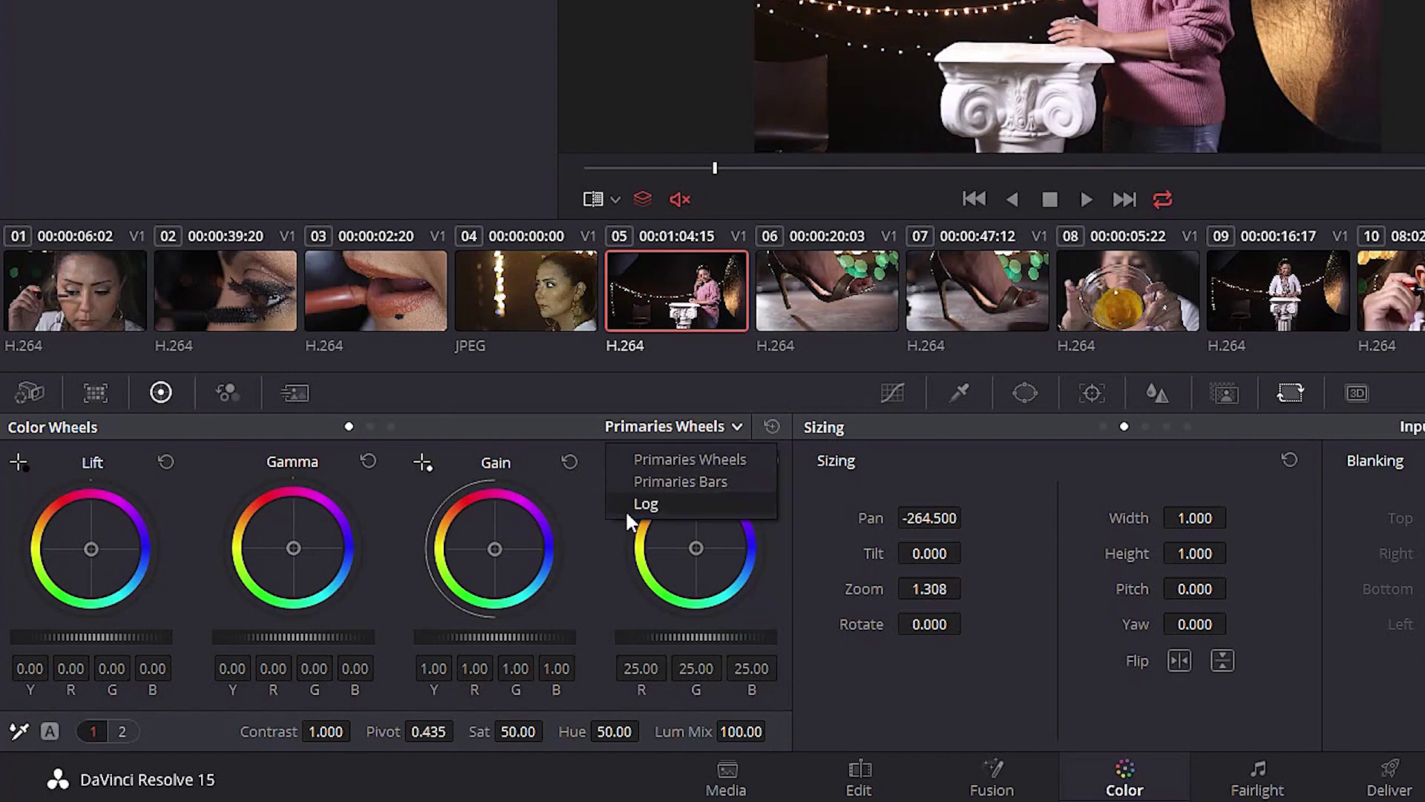
pyautogui.click(651, 482)
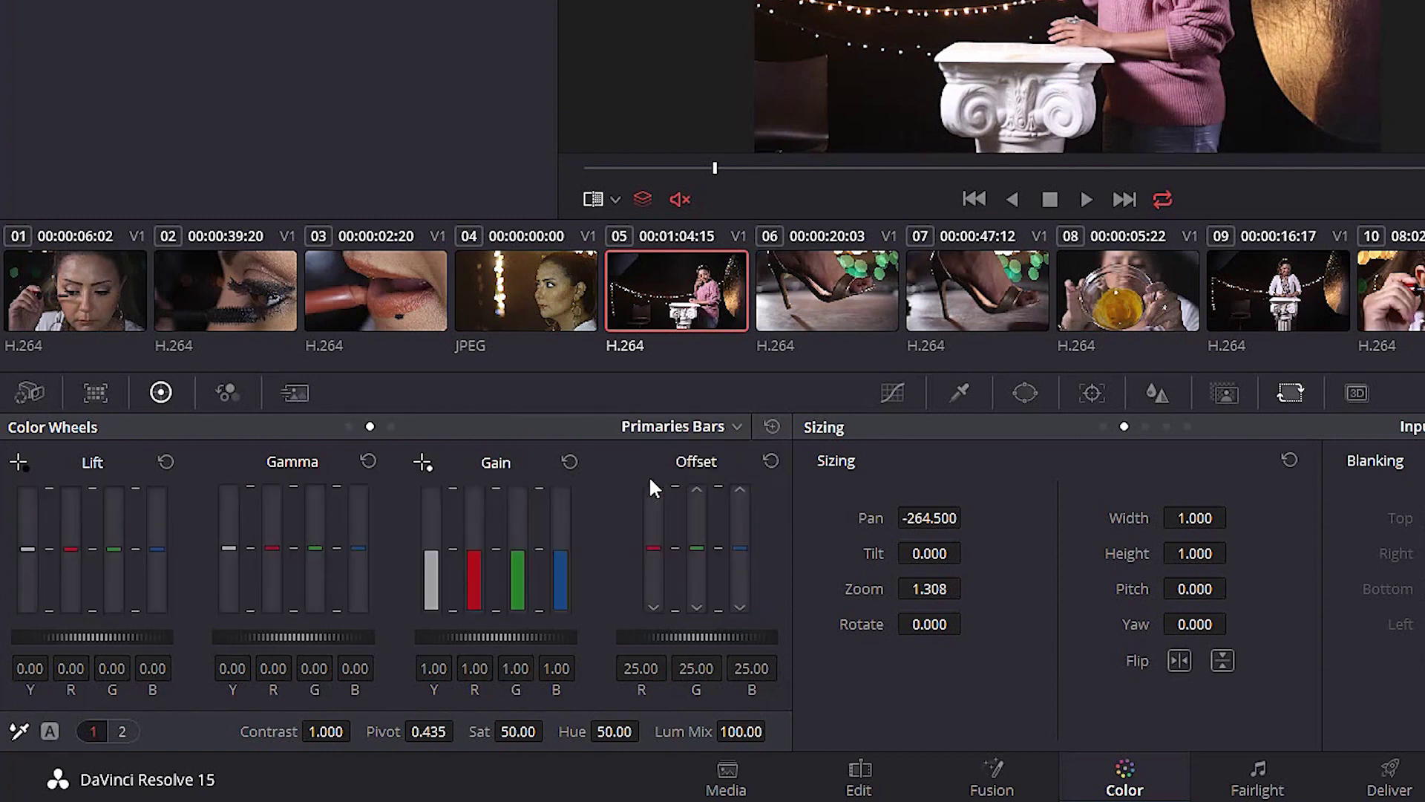
pyautogui.click(685, 426)
pyautogui.click(681, 506)
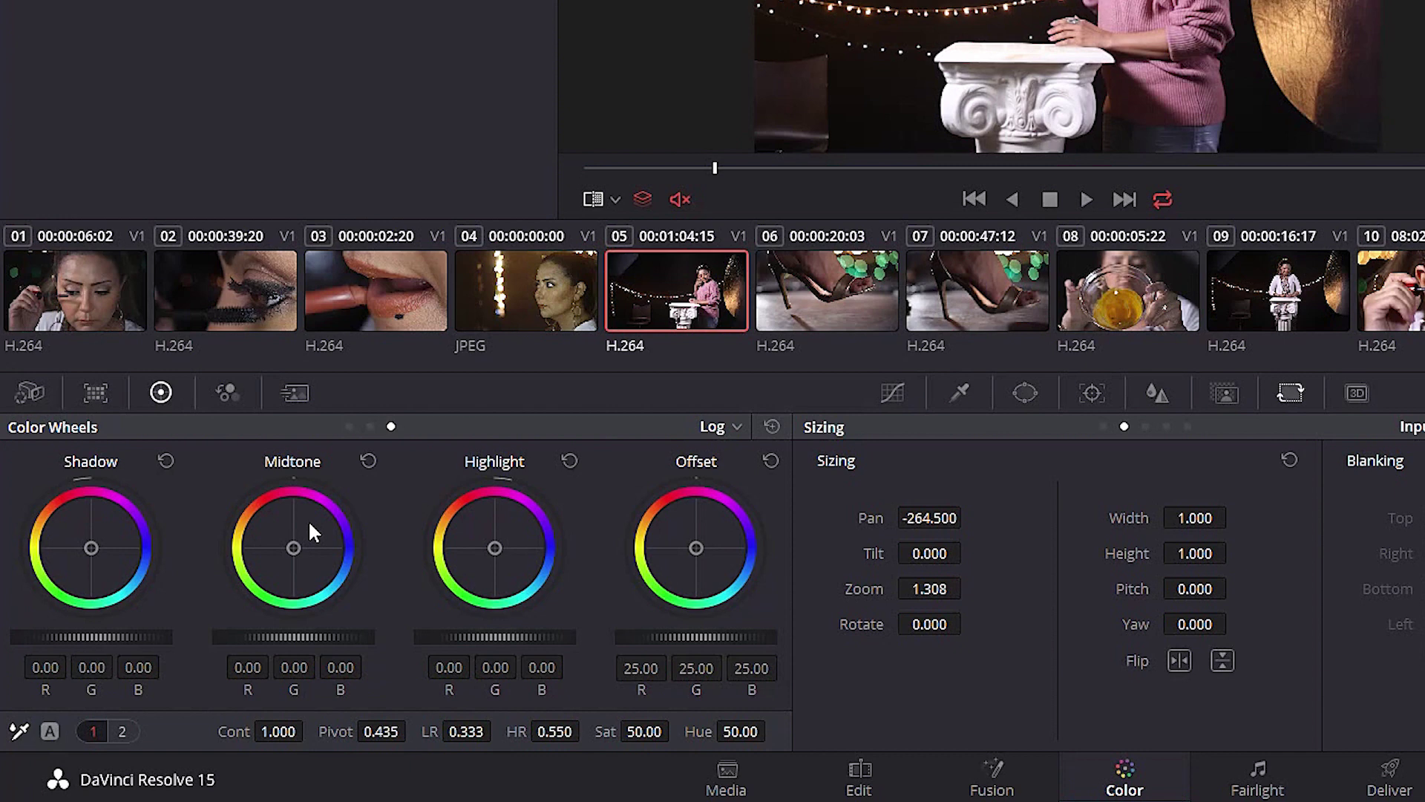
pyautogui.click(709, 425)
pyautogui.click(753, 453)
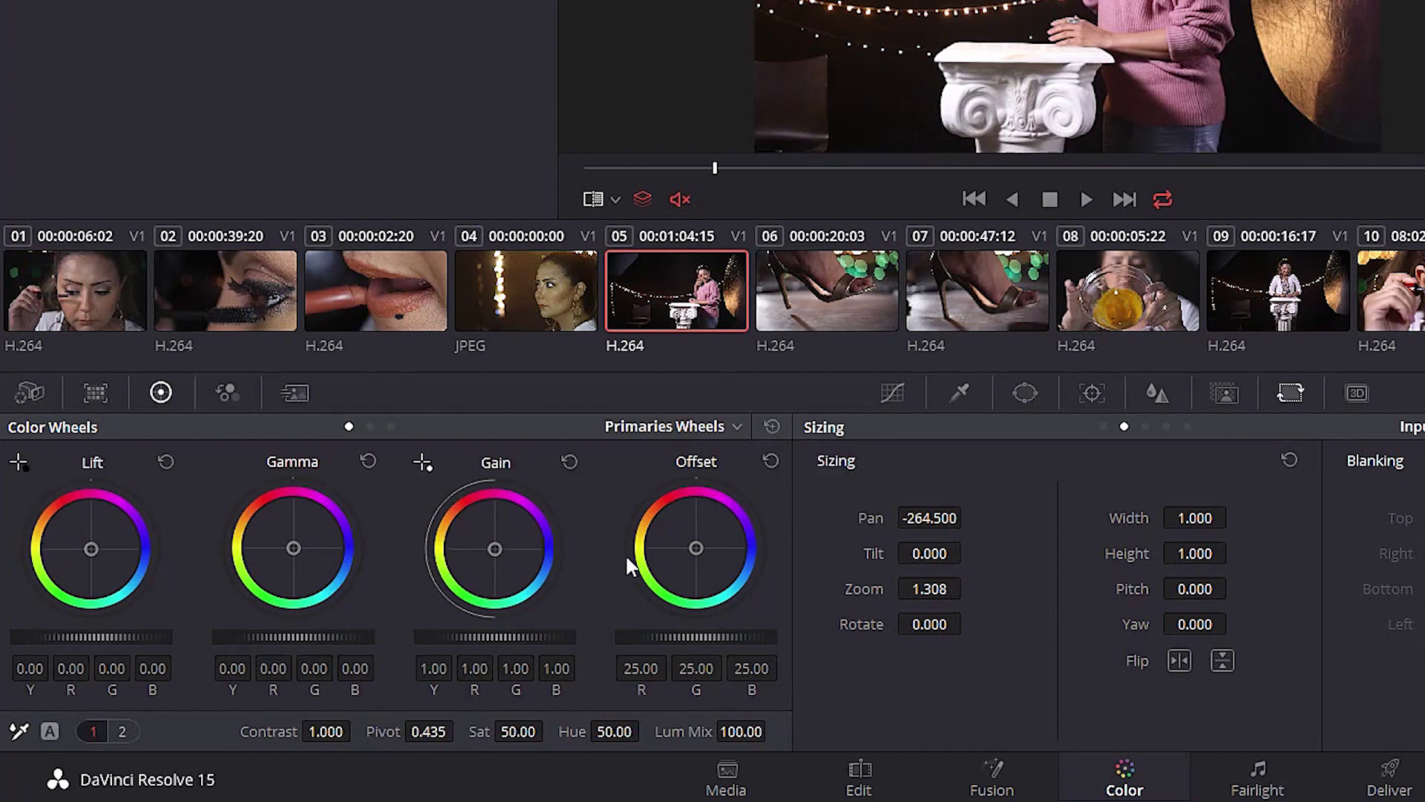